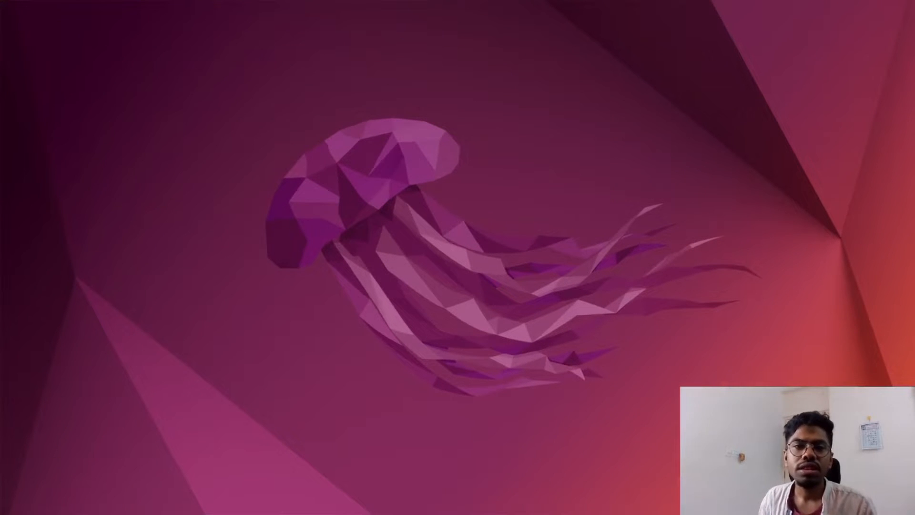
# Step: Open a terminal, list the home directory and change into the inv_pre_layout folder
pyautogui.hotkey('ctrl', 'alt', 't')
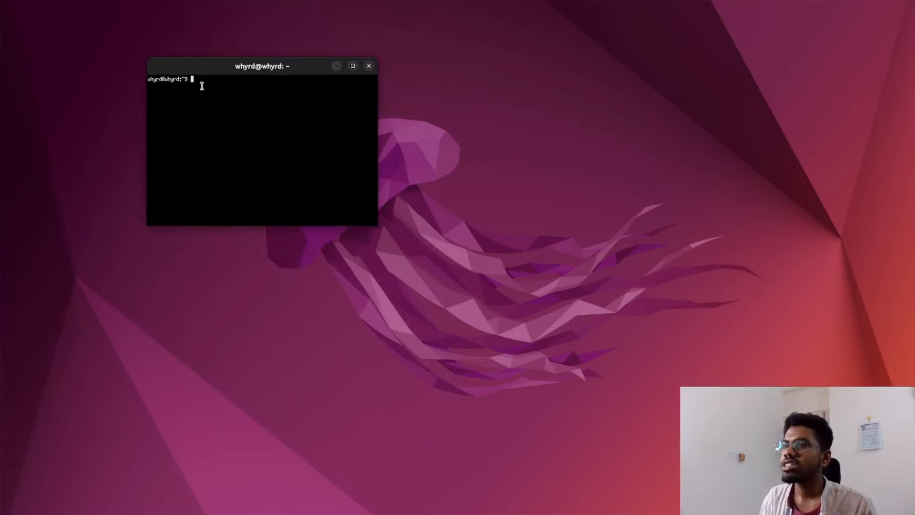
pyautogui.write('ls')
pyautogui.press('Return')
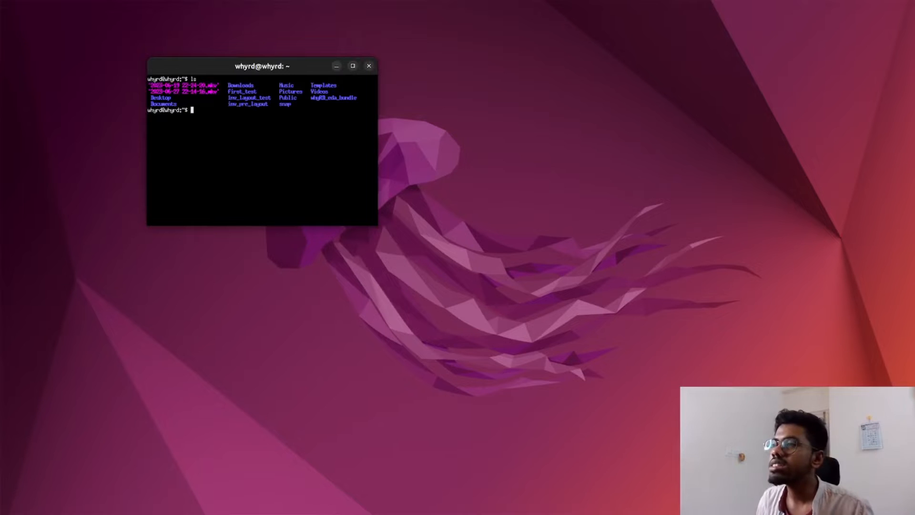
pyautogui.moveTo(273, 98); pyautogui.dragTo(227, 104)
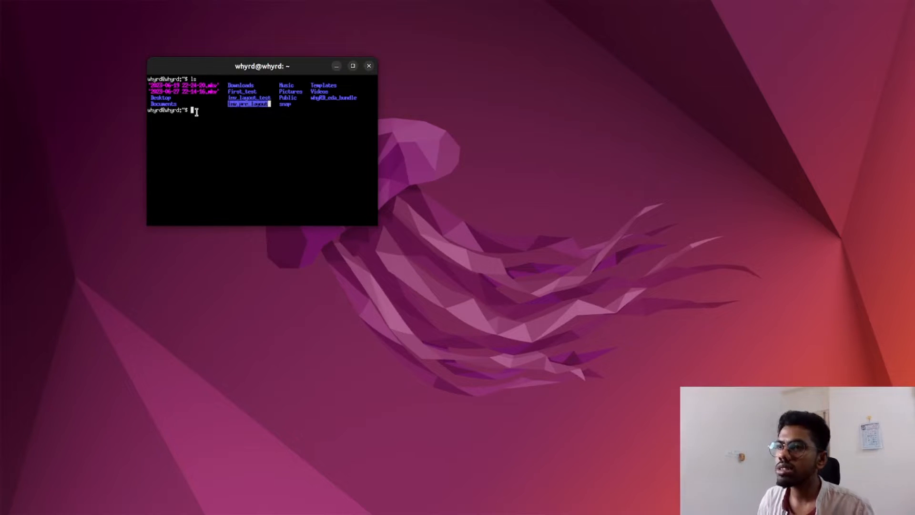
pyautogui.write('cd')
pyautogui.write('inv_pre_layout')
pyautogui.press('Return')
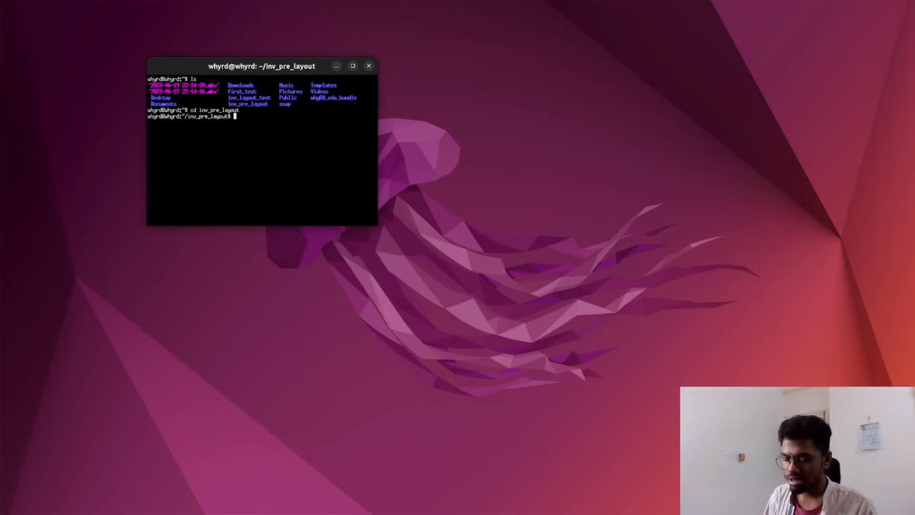
# Step: List the folder's files and open inv_test.sch in Xschem
pyautogui.write('ls')
pyautogui.press('Return')
pyautogui.write('xschem')
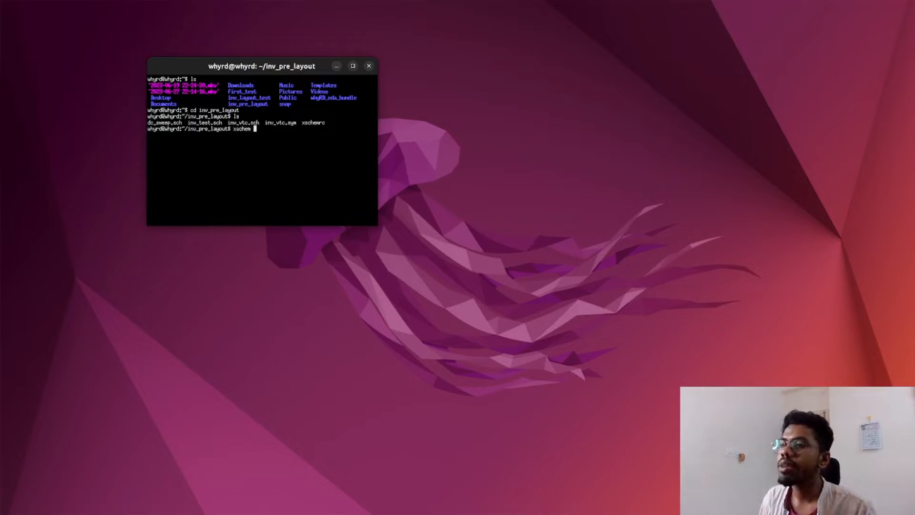
pyautogui.moveTo(222, 123); pyautogui.dragTo(184, 128)
pyautogui.doubleClick(190, 123)
pyautogui.click(265, 133)
pyautogui.middleClick(266, 130)
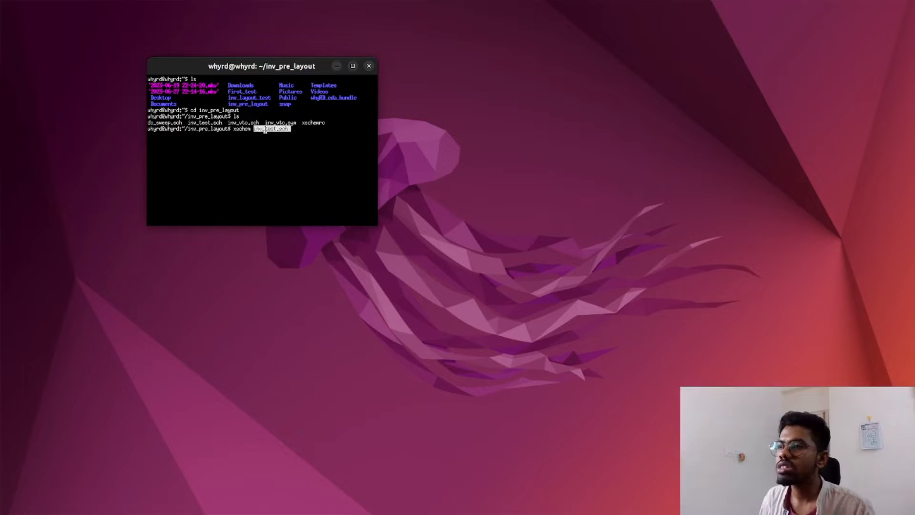
pyautogui.press('Return')
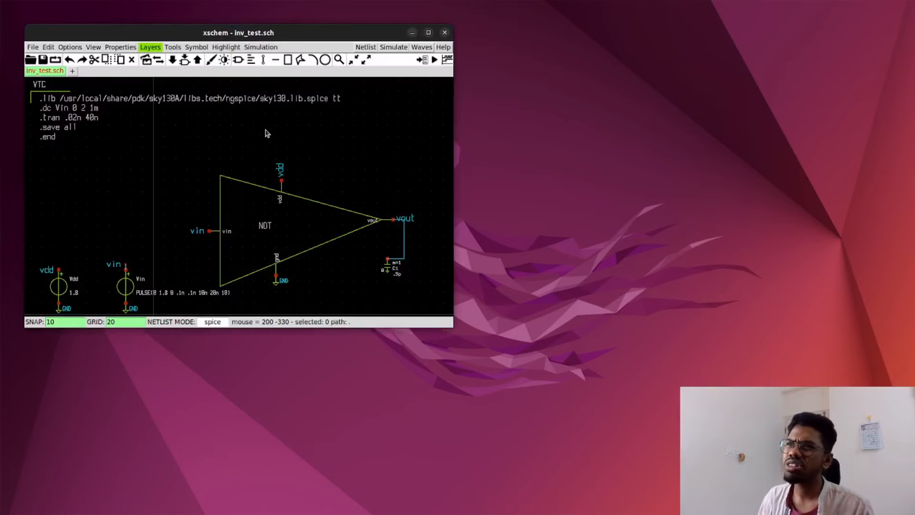
# Step: Arrange the schematic window and the terminal side by side so they do not overlap
pyautogui.moveTo(224, 33); pyautogui.dragTo(578, 36)
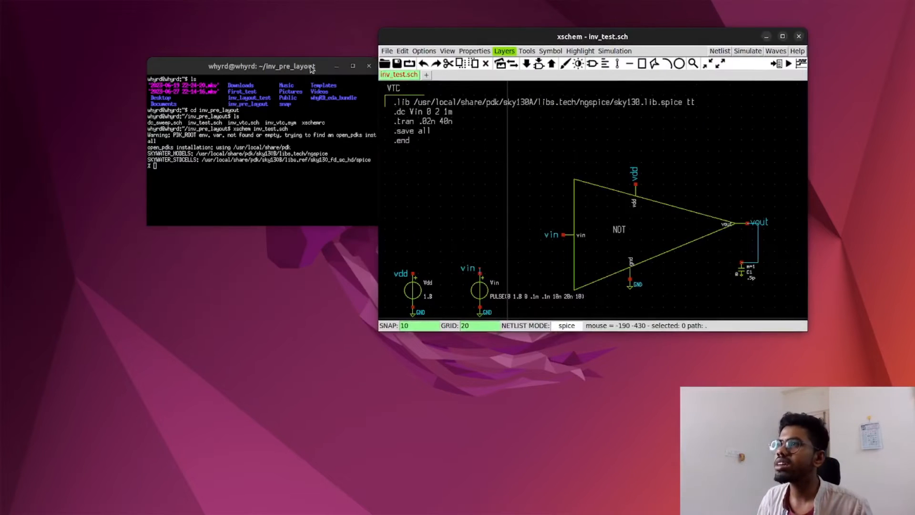
pyautogui.moveTo(310, 66); pyautogui.dragTo(183, 61)
pyautogui.scroll(-2, 394, 218)
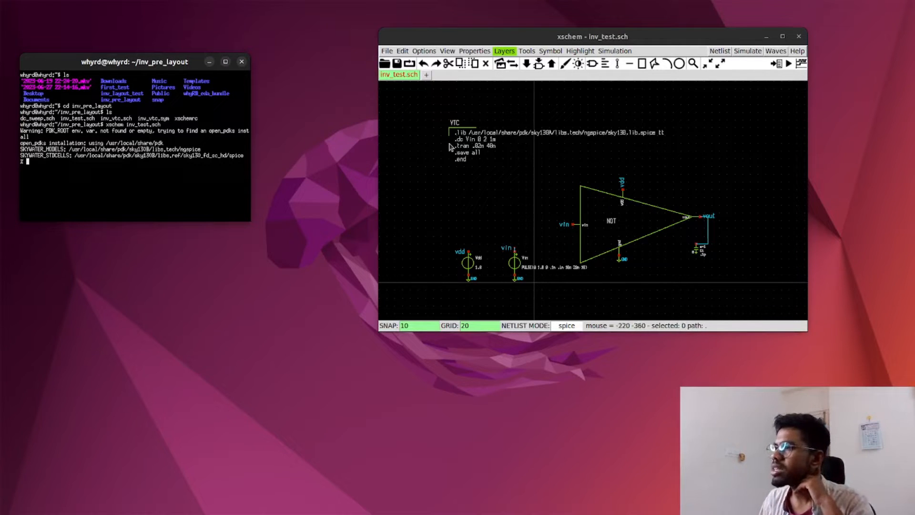
# Step: Remove the ".dc Vin 0 2 1m" line from the VTC code block, keeping the .tran .02n 40n analysis
pyautogui.doubleClick(471, 143)
pyautogui.moveTo(498, 192); pyautogui.dragTo(441, 191)
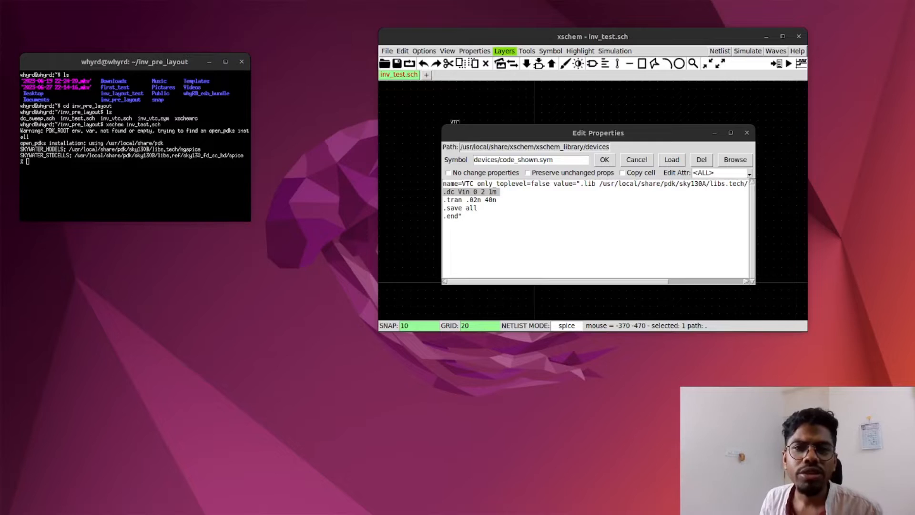
pyautogui.hotkey('alt', 'Tab')
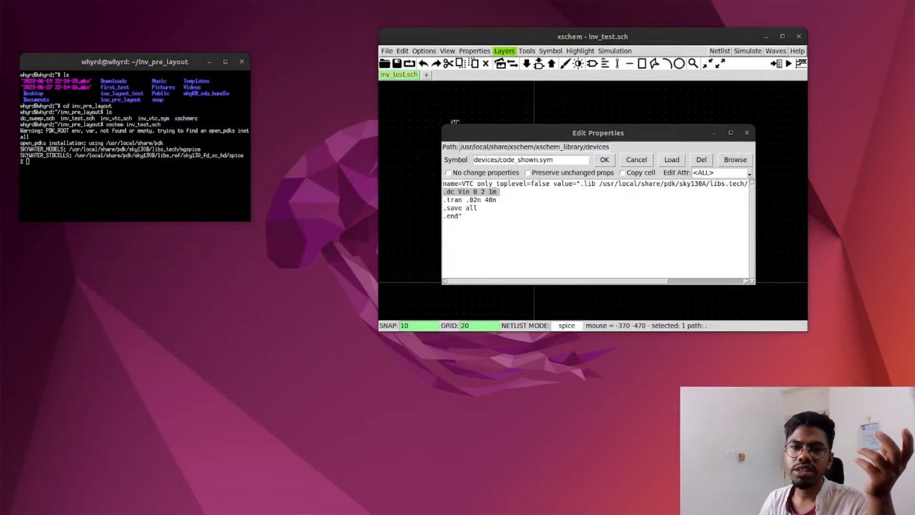
pyautogui.click(503, 192)
pyautogui.press('BackSpace')
pyautogui.press('BackSpace')
pyautogui.press('BackSpace')
pyautogui.press('BackSpace')
pyautogui.press('BackSpace')
pyautogui.press('BackSpace')
pyautogui.press('BackSpace')
pyautogui.press('BackSpace')
pyautogui.press('BackSpace')
pyautogui.press('BackSpace')
pyautogui.press('BackSpace')
pyautogui.press('BackSpace')
pyautogui.press('BackSpace')
pyautogui.press('BackSpace')
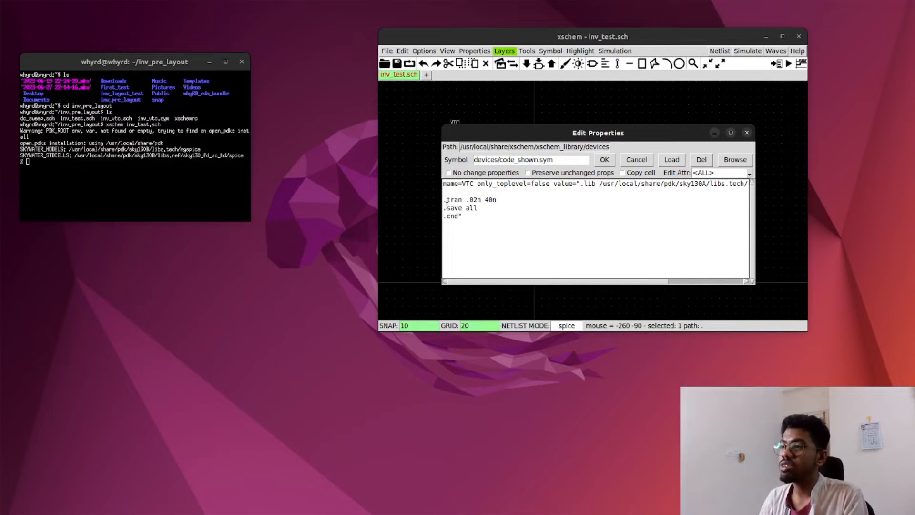
pyautogui.press('BackSpace')
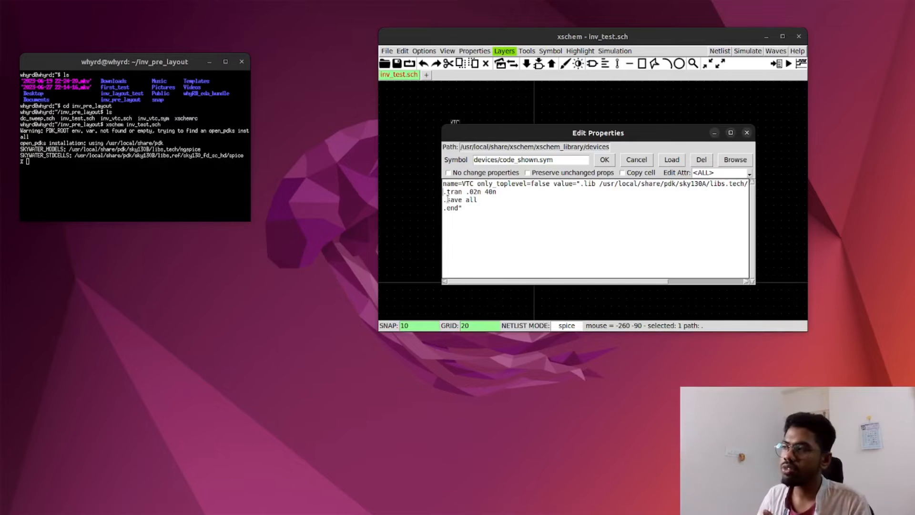
pyautogui.moveTo(630, 133); pyautogui.dragTo(629, 133)
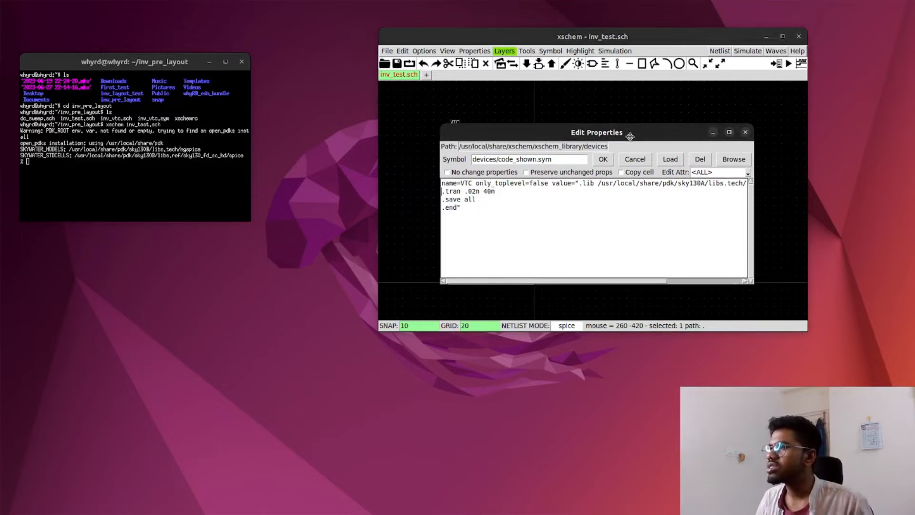
pyautogui.click(603, 159)
pyautogui.click(746, 53)
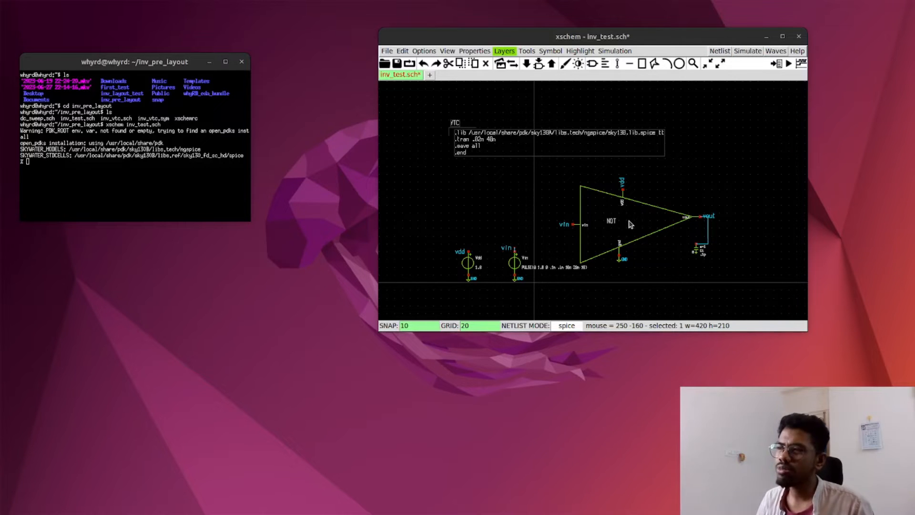
# Step: Descend into the NOT gate symbol's schematic, saving the changes to inv_test.sch
pyautogui.press('Escape')
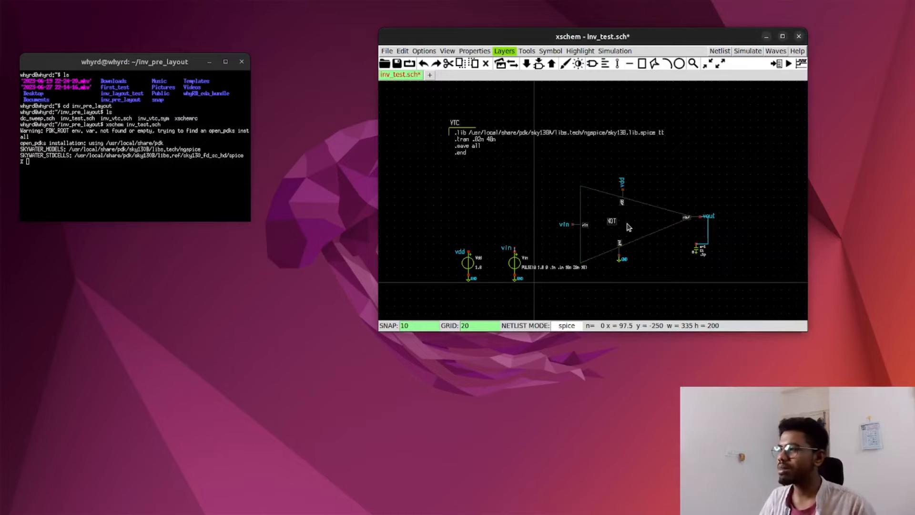
pyautogui.press('e')
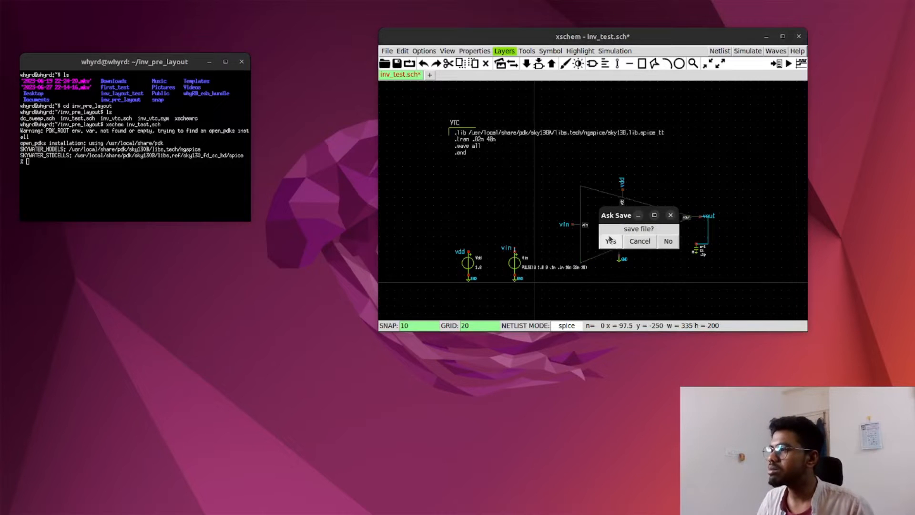
pyautogui.click(610, 242)
# Step: Set the width of the PFET M2 to W=2
pyautogui.click(467, 171)
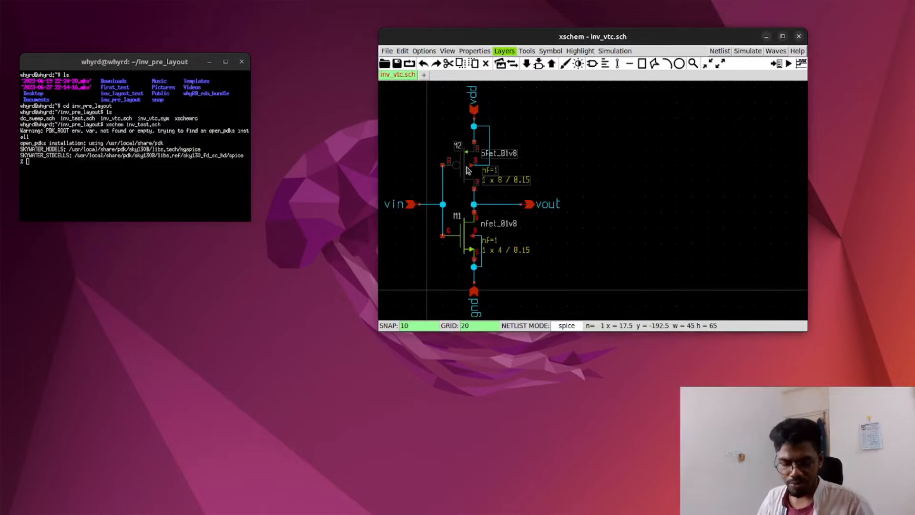
pyautogui.press('q')
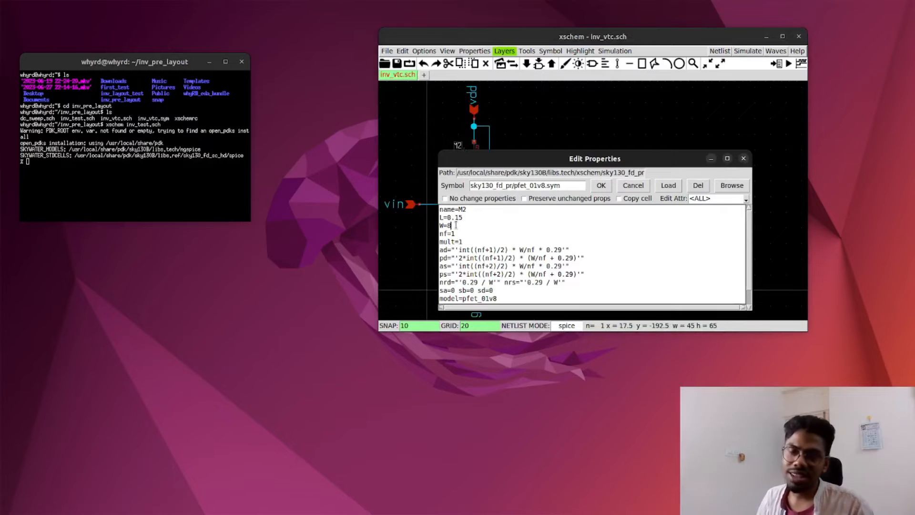
pyautogui.press('BackSpace')
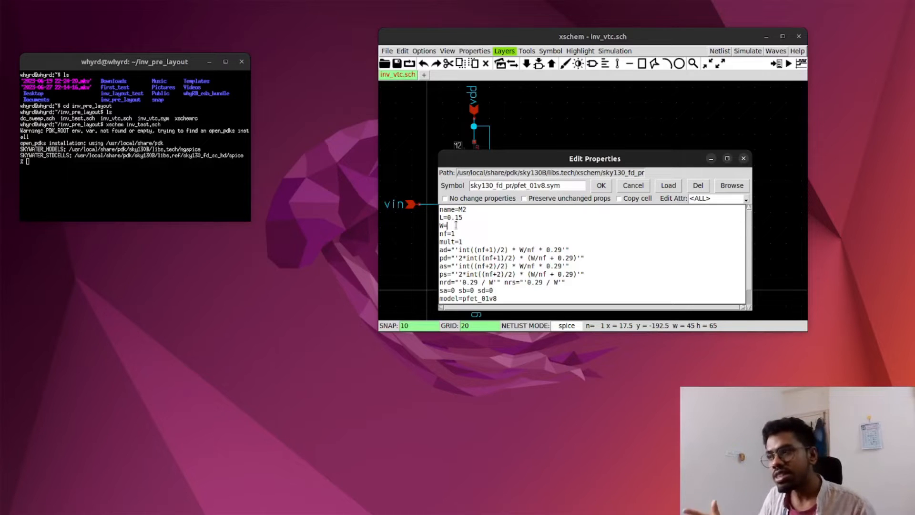
pyautogui.click(601, 185)
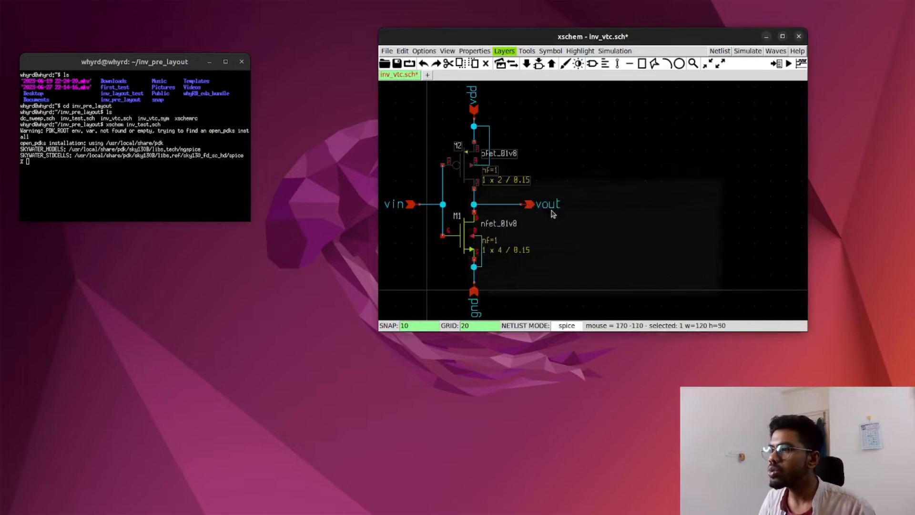
# Step: Set the width of the NFET M1 to W=1
pyautogui.click(464, 246)
pyautogui.press('q')
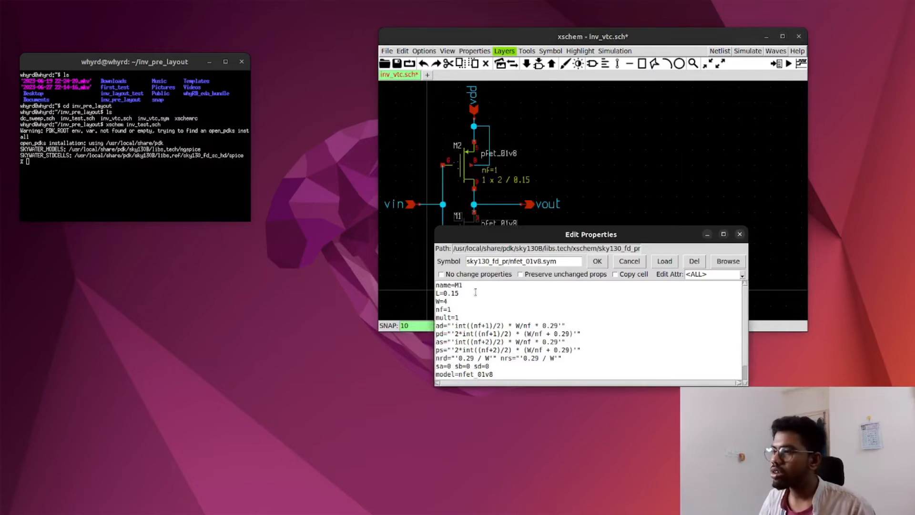
pyautogui.click(455, 302)
pyautogui.press('BackSpace')
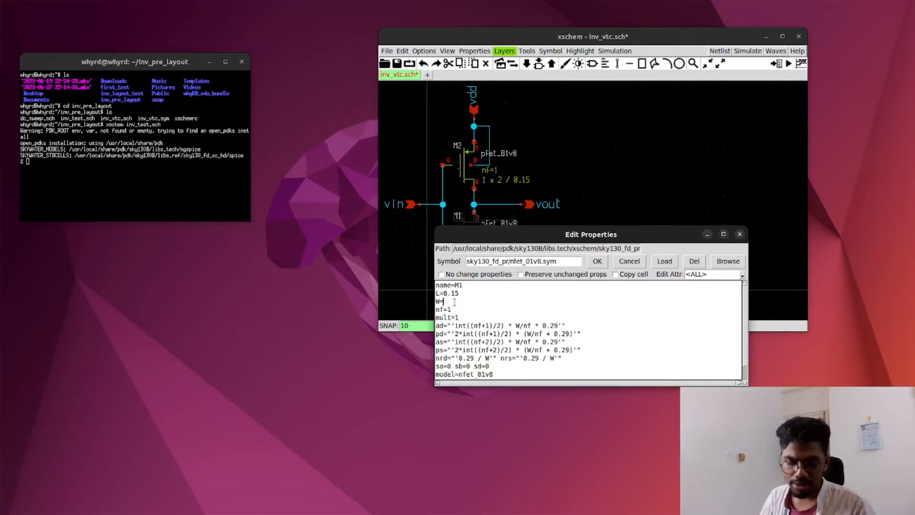
pyautogui.write('1')
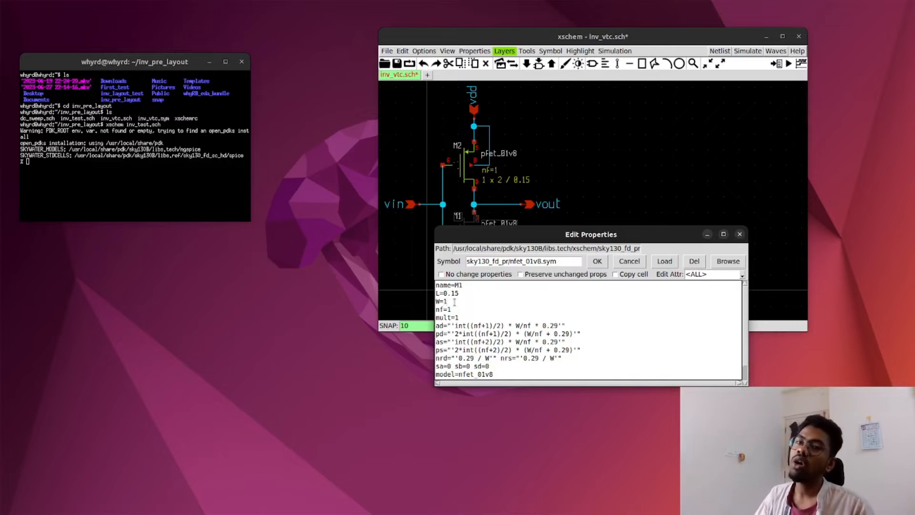
pyautogui.click(598, 262)
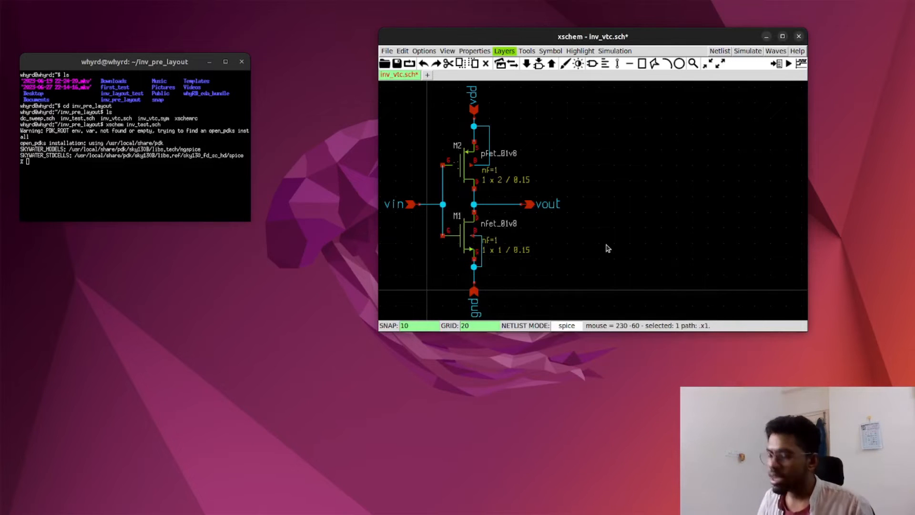
# Step: Save the inverter schematic and return to the parent inv_test schematic
pyautogui.hotkey('ctrl', 'e')
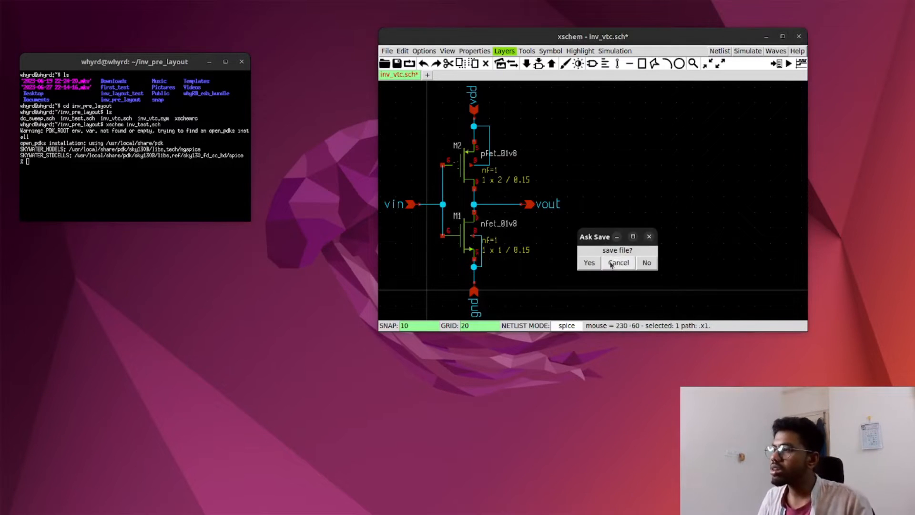
pyautogui.click(589, 262)
# Step: Enable the Show netlist win option and generate the SPICE netlist of inv_test
pyautogui.click(722, 53)
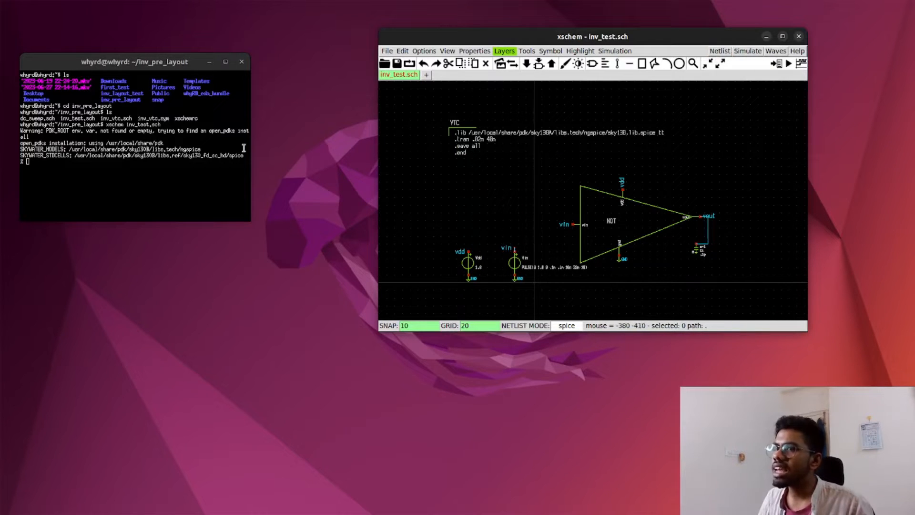
pyautogui.click(425, 52)
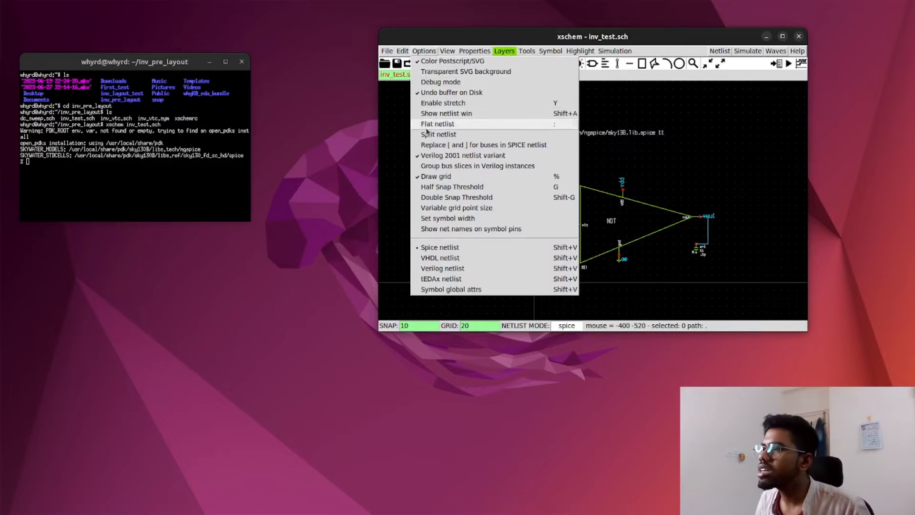
pyautogui.click(429, 113)
pyautogui.click(719, 51)
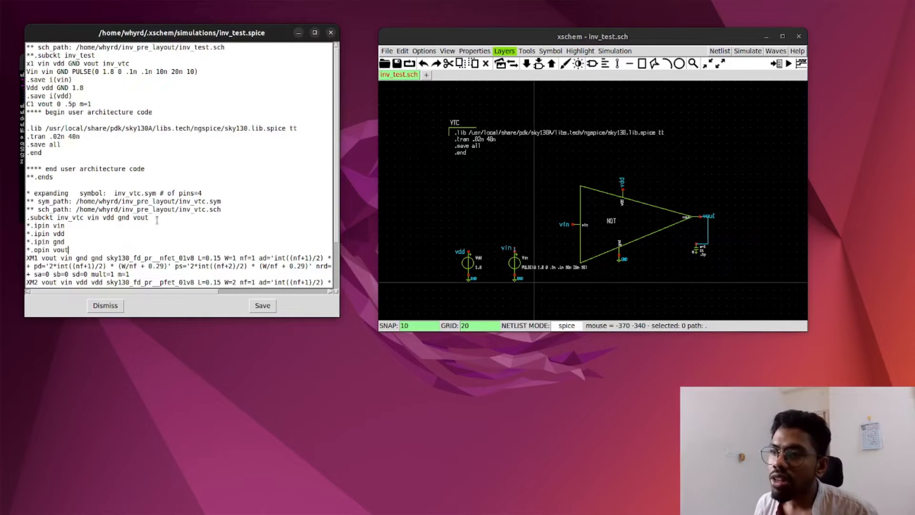
# Step: Check the NFET and PFET widths in the generated netlist and save it
pyautogui.scroll(-2, 159, 220)
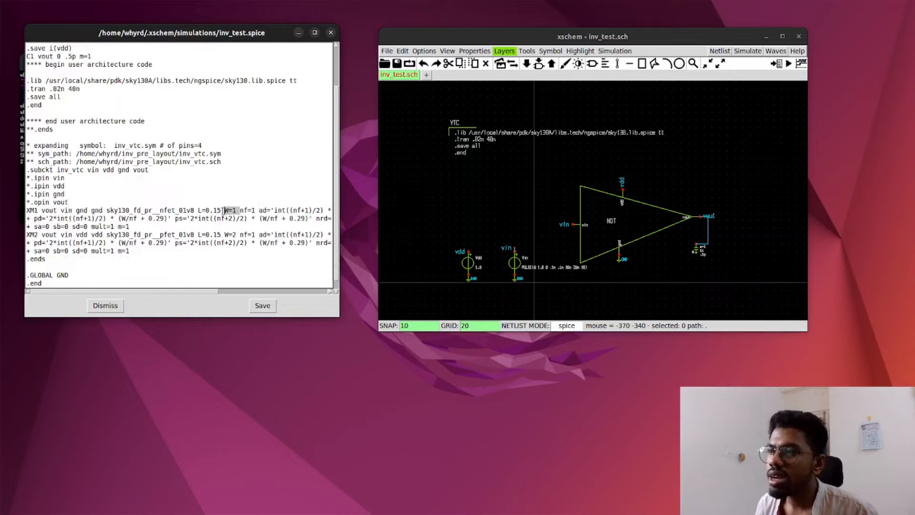
pyautogui.click(239, 235)
pyautogui.moveTo(239, 234); pyautogui.dragTo(224, 234)
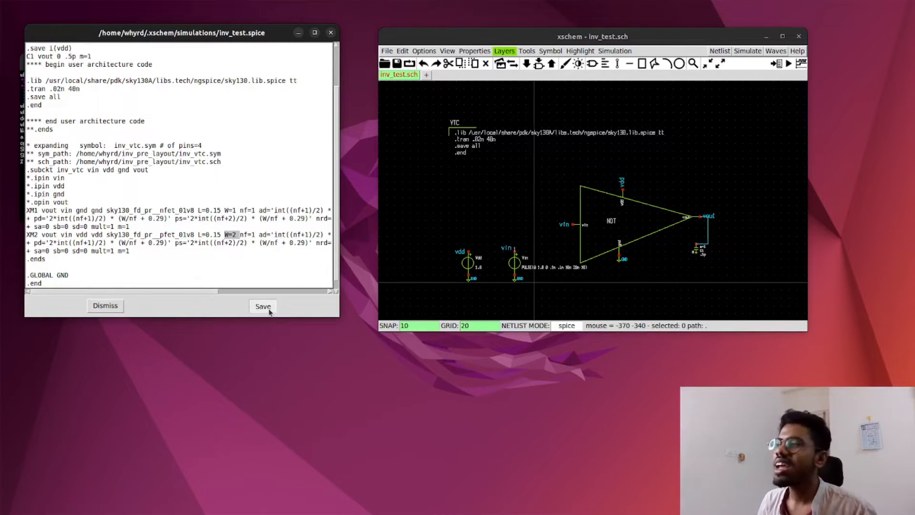
pyautogui.click(268, 307)
# Step: Run the ngspice simulation of inv_test and list the active vectors with the display command
pyautogui.click(747, 51)
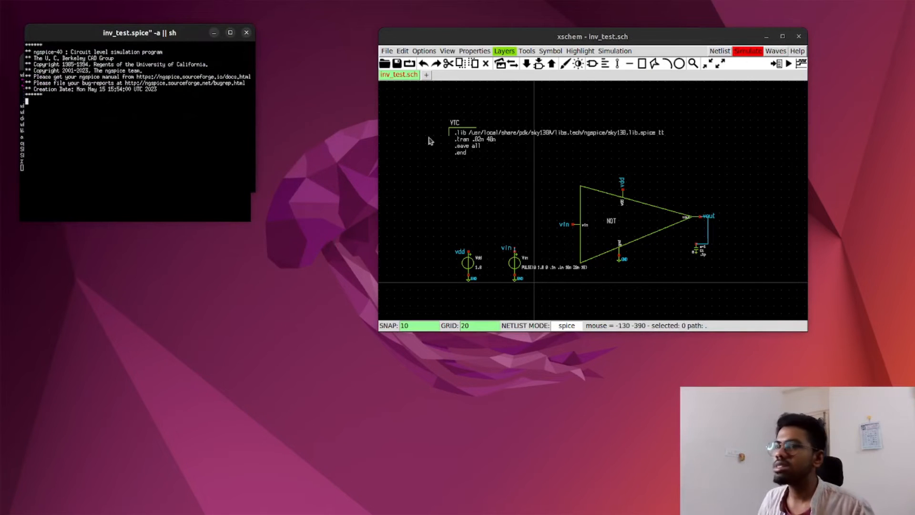
pyautogui.moveTo(98, 40); pyautogui.dragTo(187, 136)
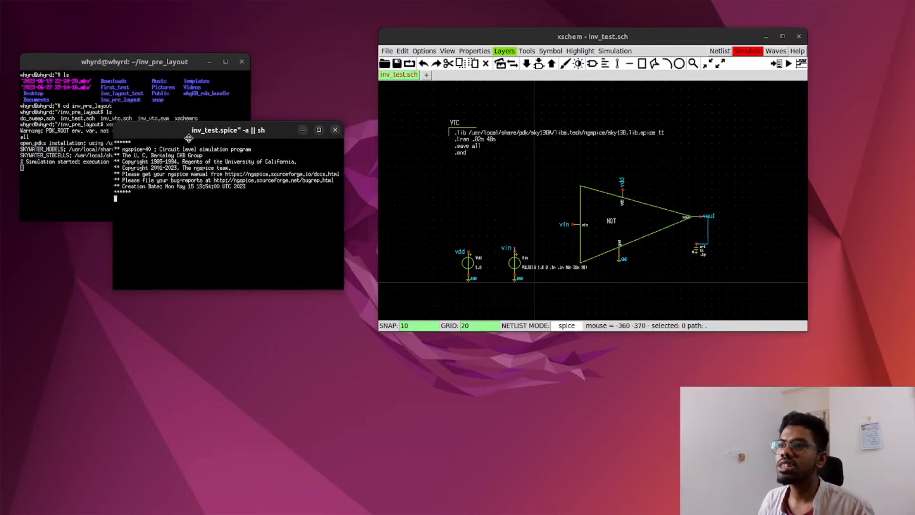
pyautogui.write('display')
pyautogui.press('Return')
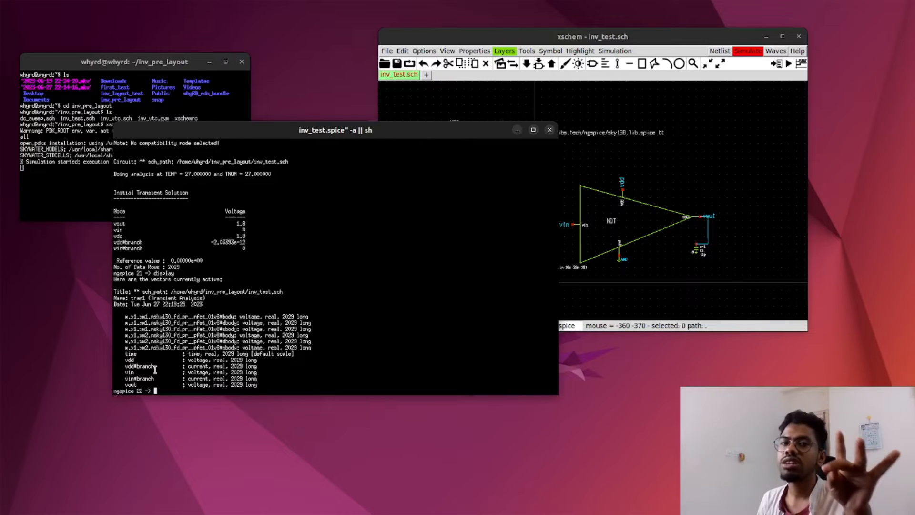
pyautogui.moveTo(420, 131); pyautogui.dragTo(373, 124)
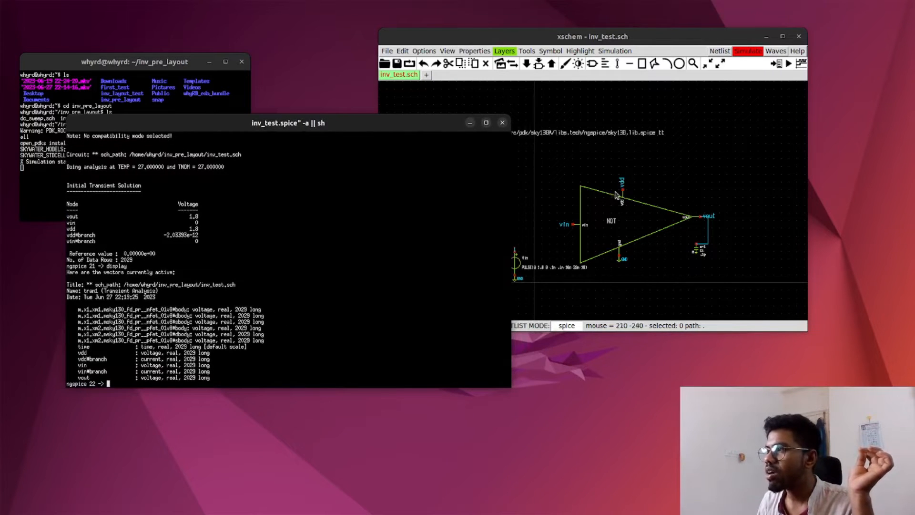
# Step: Plot the supply current vdd#branch from the transient results in ngspice
pyautogui.moveTo(535, 38); pyautogui.dragTo(606, 35)
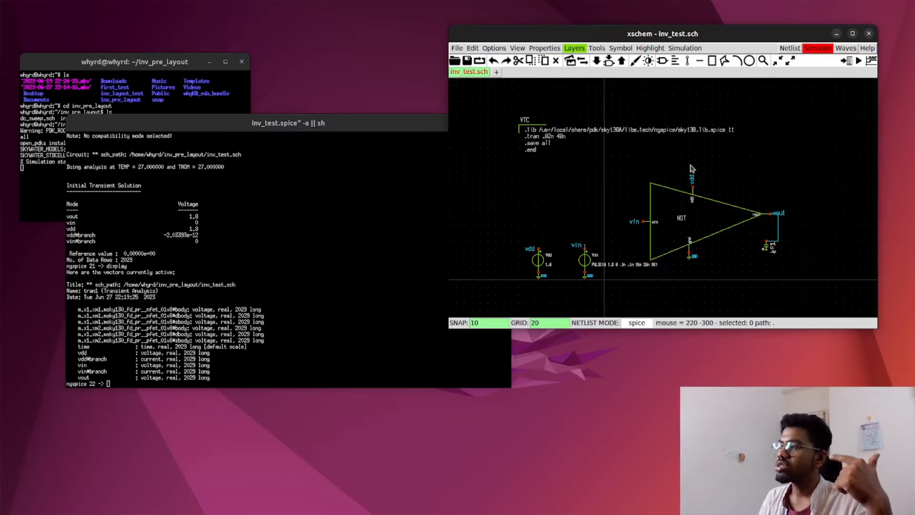
pyautogui.moveTo(110, 358); pyautogui.dragTo(80, 363)
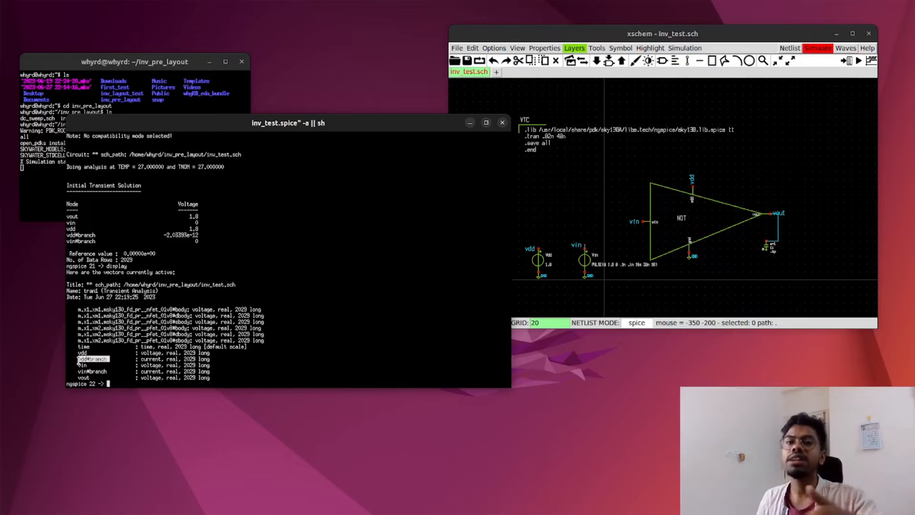
pyautogui.click(116, 381)
pyautogui.write('plot ')
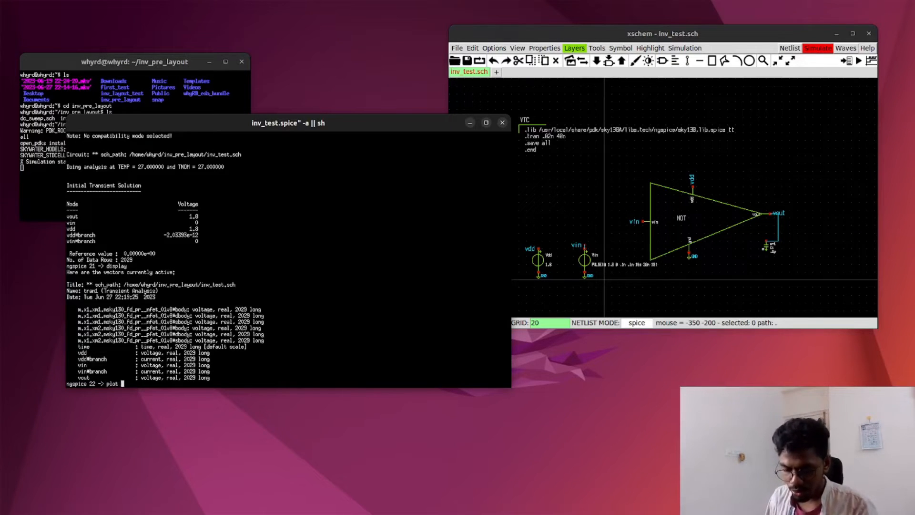
pyautogui.write('vdd#branch')
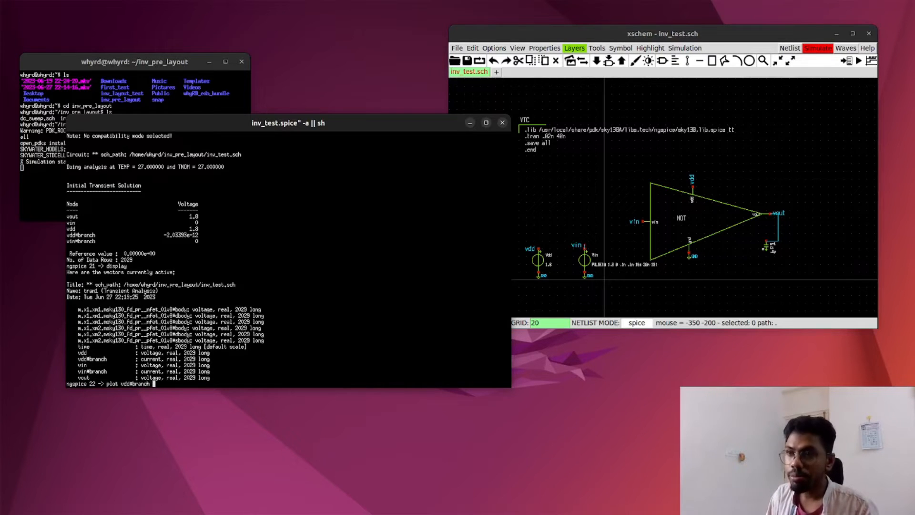
pyautogui.press('Return')
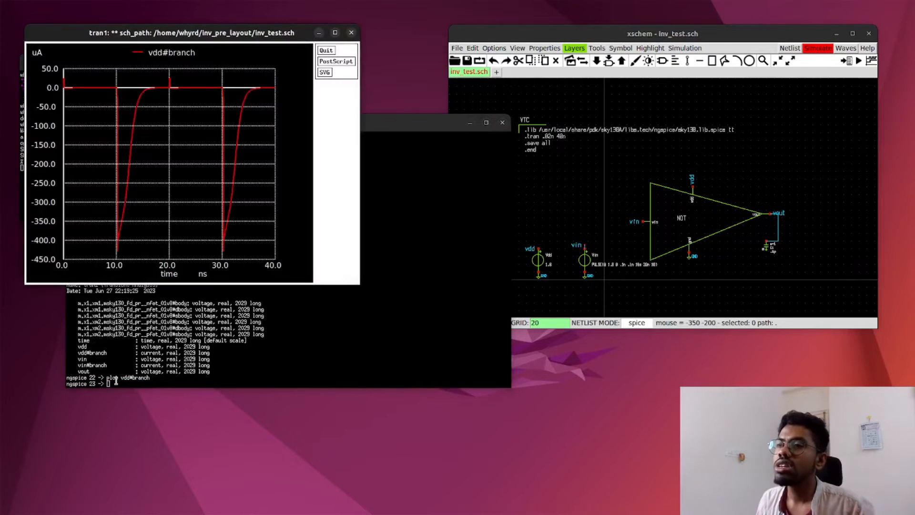
# Step: Enlarge the supply current plot window to examine the current spikes, and close it
pyautogui.moveTo(263, 33); pyautogui.dragTo(427, 100)
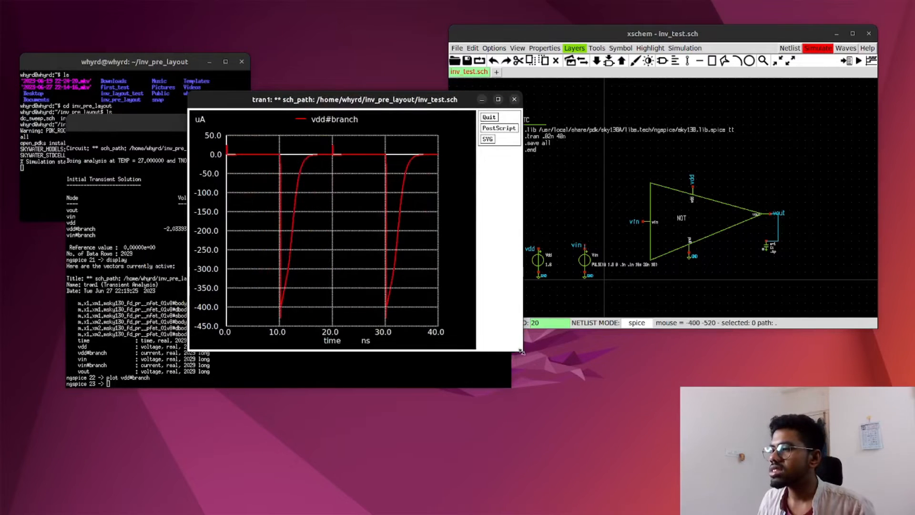
pyautogui.moveTo(522, 351); pyautogui.dragTo(780, 408)
pyautogui.moveTo(398, 103); pyautogui.dragTo(347, 64)
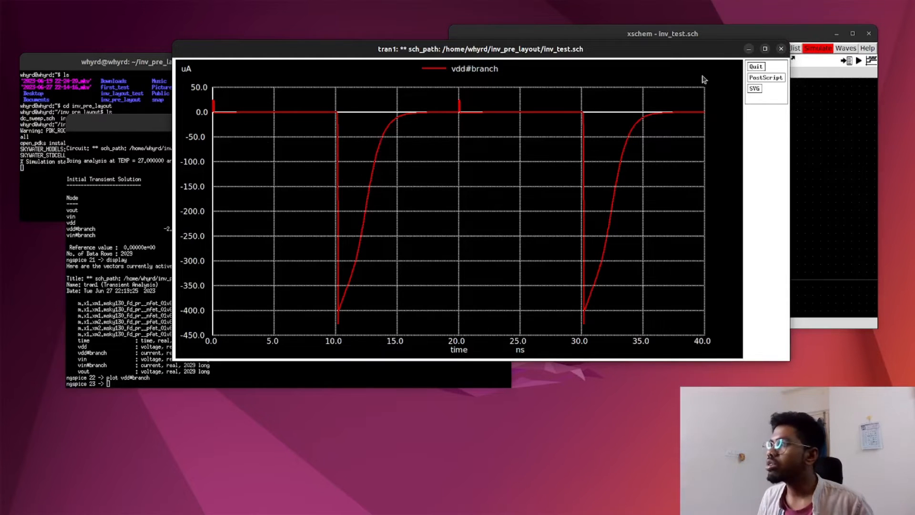
pyautogui.click(781, 49)
# Step: Plot vdd#branch again and place its plot window clear of the ngspice terminal
pyautogui.moveTo(130, 388); pyautogui.dragTo(129, 385)
pyautogui.press('Up')
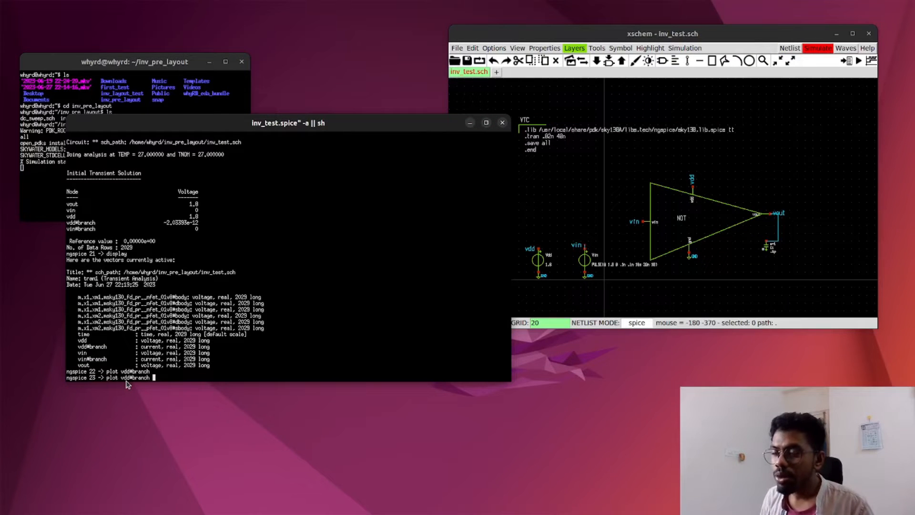
pyautogui.press('Return')
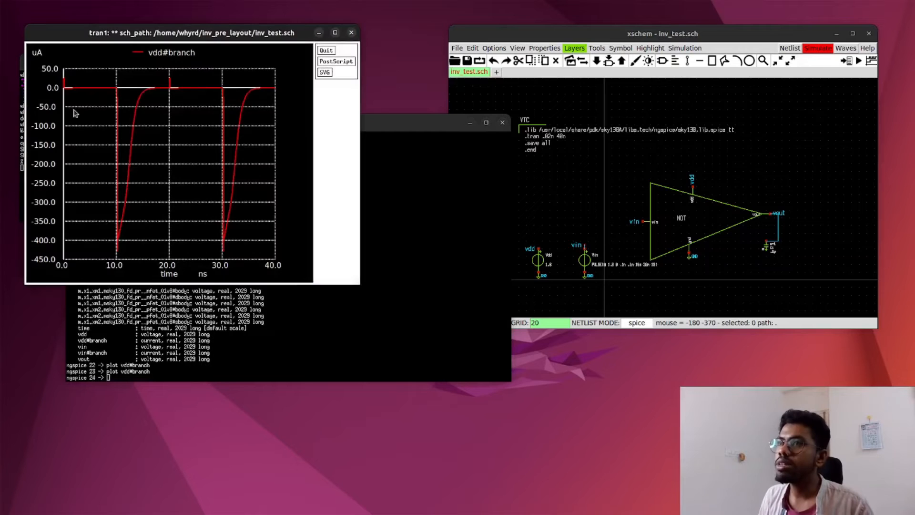
pyautogui.moveTo(126, 38); pyautogui.dragTo(661, 83)
# Step: Plot vdd#branch and vout together in one graph
pyautogui.click(131, 379)
pyautogui.press('Up')
pyautogui.write('vout')
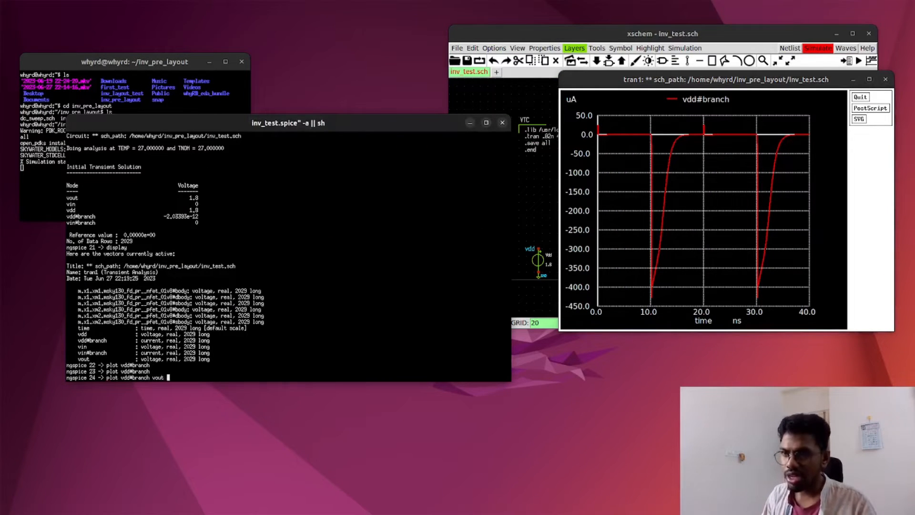
pyautogui.press('Return')
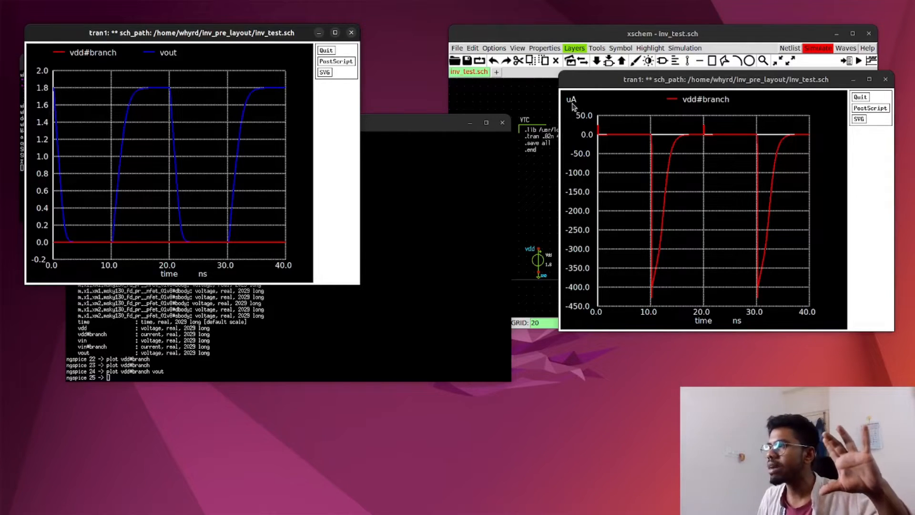
# Step: Plot vdd#branch scaled by 1000 together with vout, and close the plot with the unscaled current and vout
pyautogui.click(112, 378)
pyautogui.press('Up')
pyautogui.press('Left')
pyautogui.press('Left')
pyautogui.press('Left')
pyautogui.press('Left')
pyautogui.press('Left')
pyautogui.press('Left')
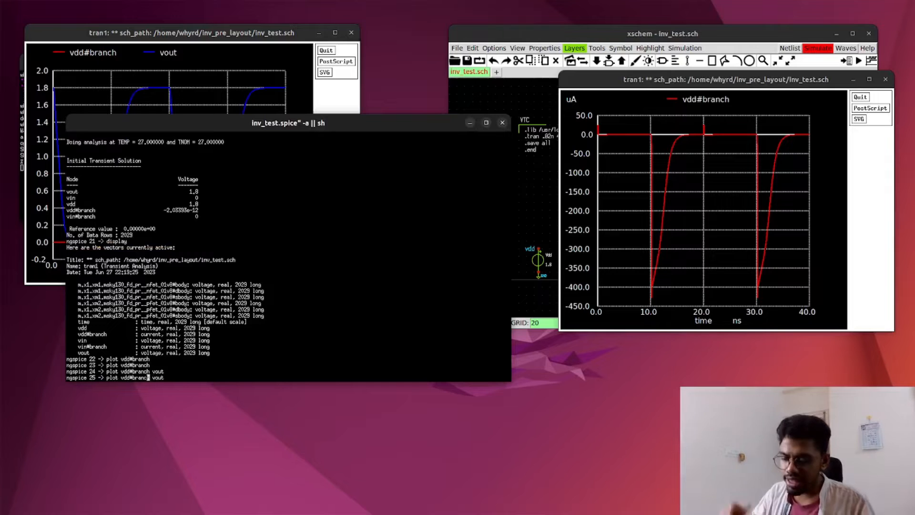
pyautogui.write('*100')
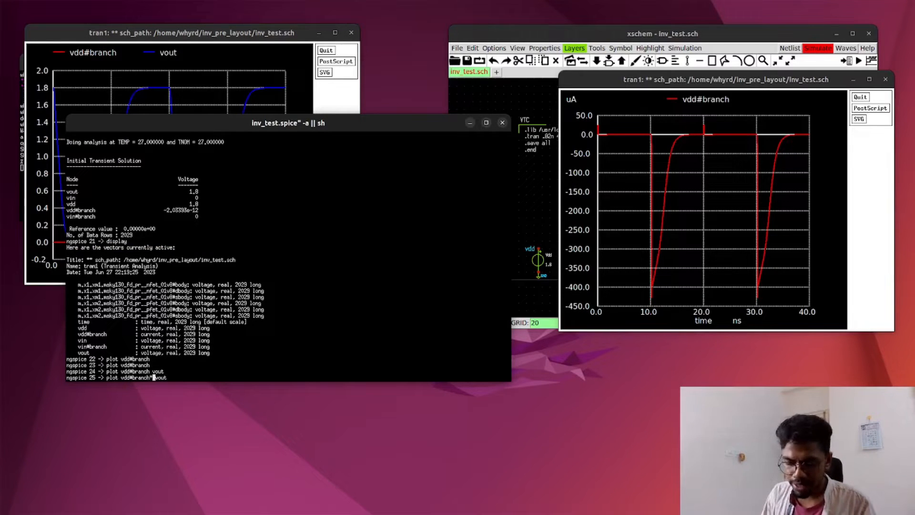
pyautogui.write('0')
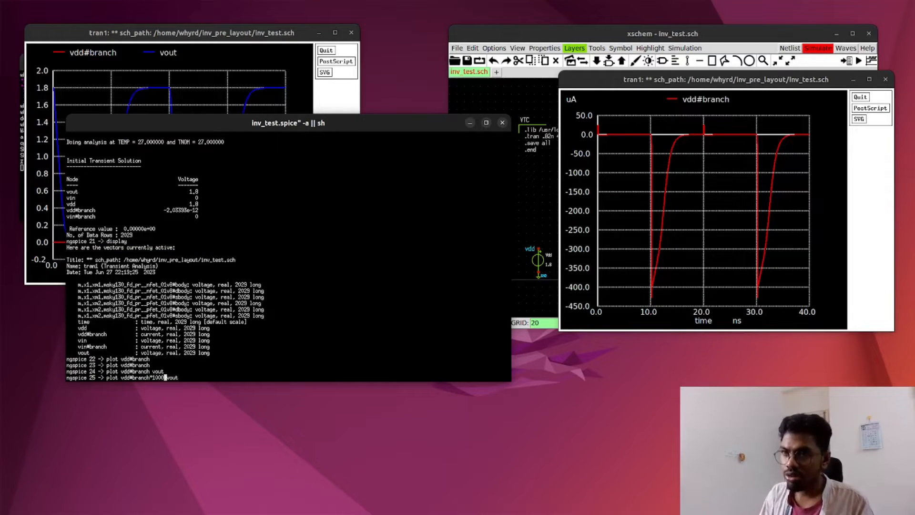
pyautogui.press('Return')
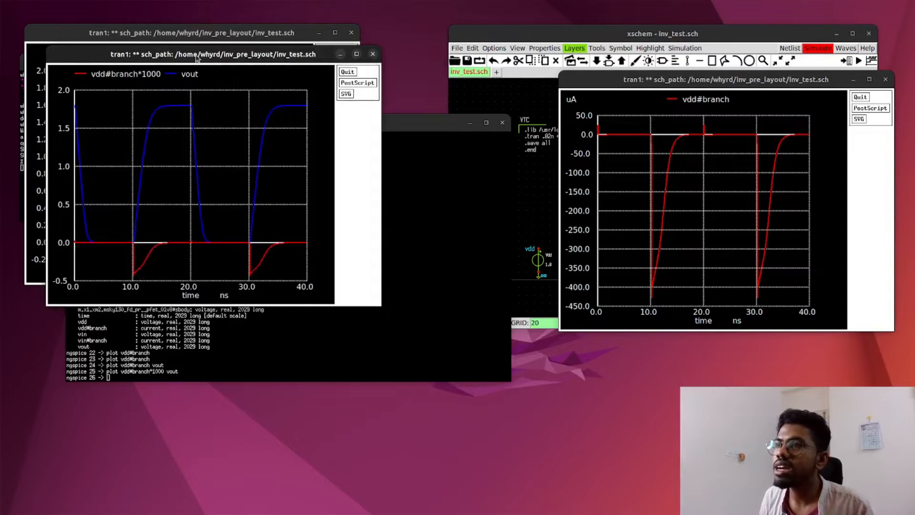
pyautogui.moveTo(197, 57); pyautogui.dragTo(487, 68)
pyautogui.click(350, 34)
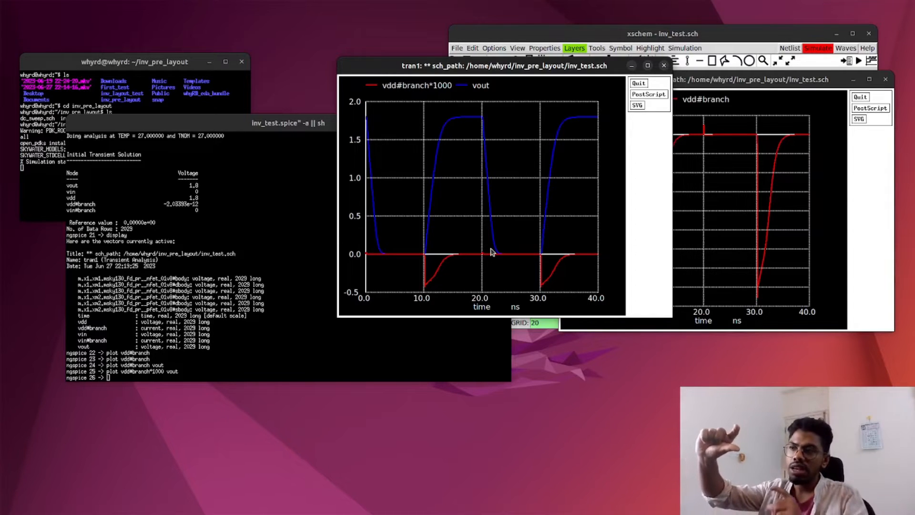
# Step: Descend into the inverter's inv_vtc schematic in Xschem and compare its transistors with the scaled current and vout plot
pyautogui.click(604, 41)
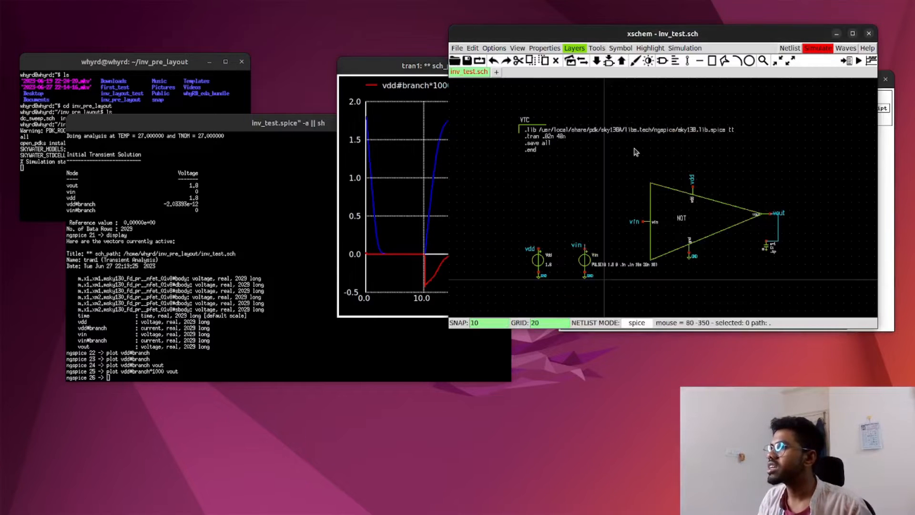
pyautogui.press('e')
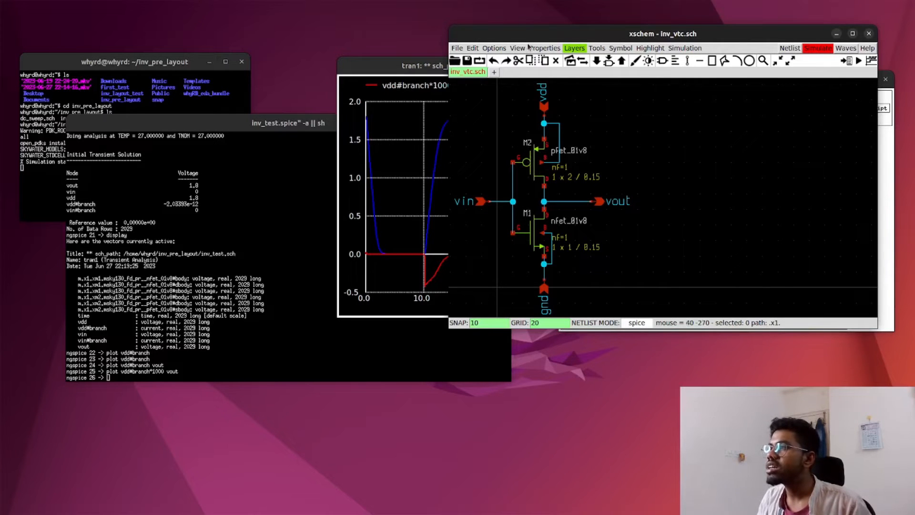
pyautogui.moveTo(524, 34); pyautogui.dragTo(384, 20)
pyautogui.moveTo(737, 314); pyautogui.dragTo(828, 417)
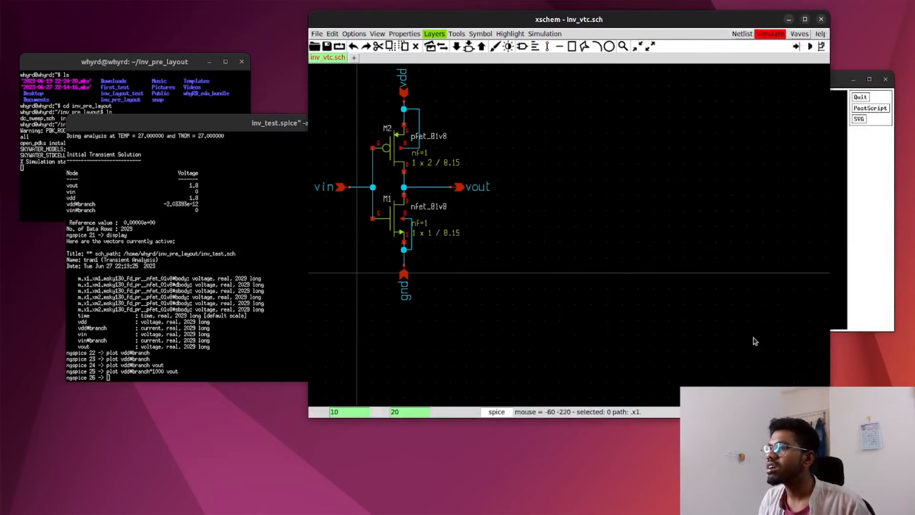
pyautogui.moveTo(695, 21); pyautogui.dragTo(718, 50)
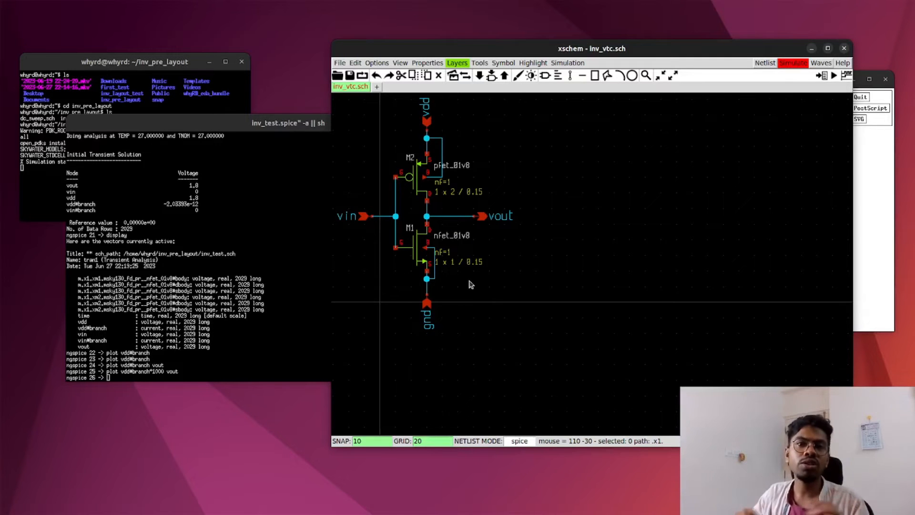
pyautogui.moveTo(401, 50); pyautogui.dragTo(588, 345)
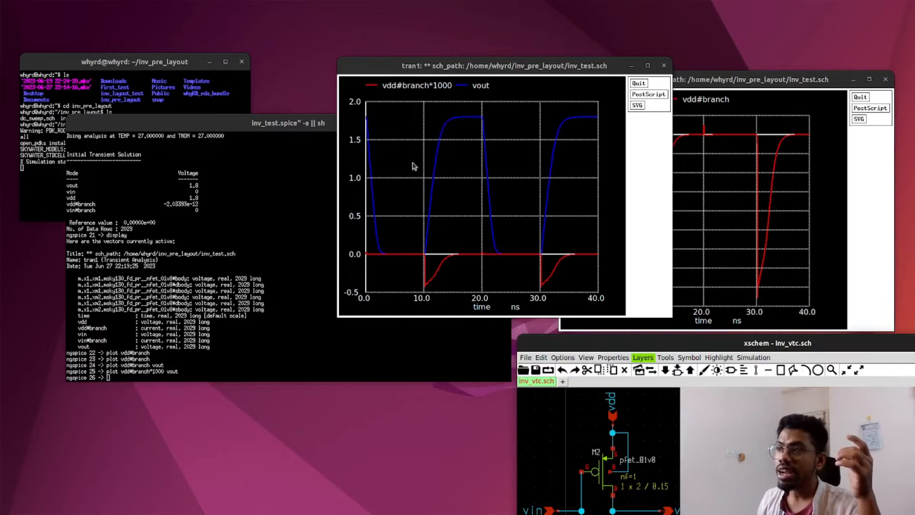
pyautogui.moveTo(417, 72); pyautogui.dragTo(222, 139)
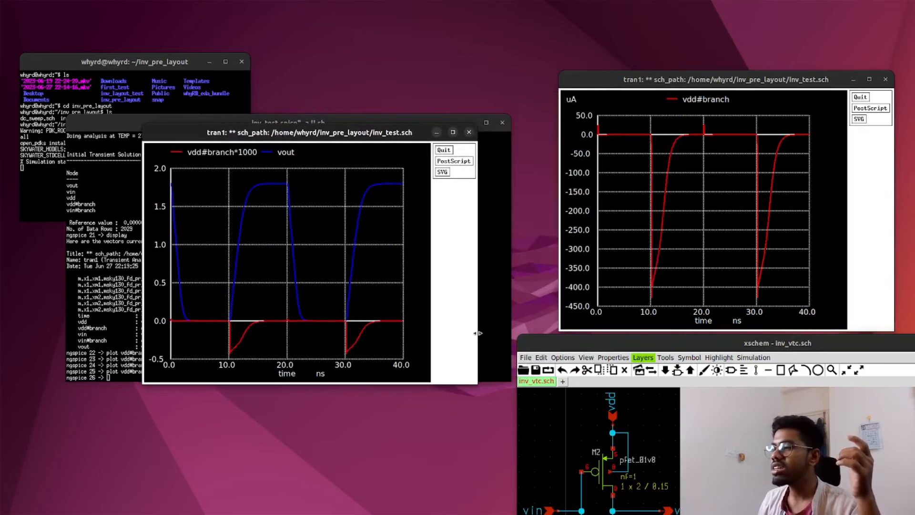
# Step: Return to the inv_test schematic and check the rise and fall times in the Vin source's PULSE definition
pyautogui.moveTo(582, 344); pyautogui.dragTo(436, 62)
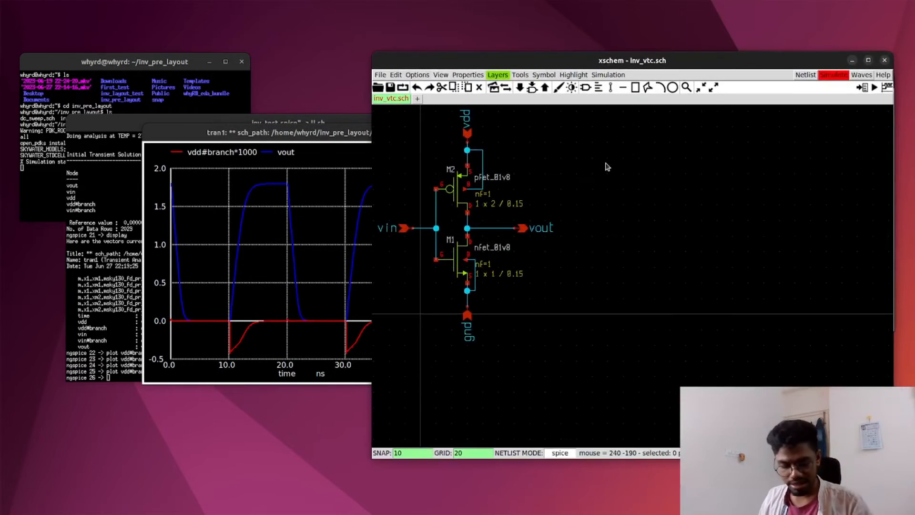
pyautogui.hotkey('ctrl', 'e')
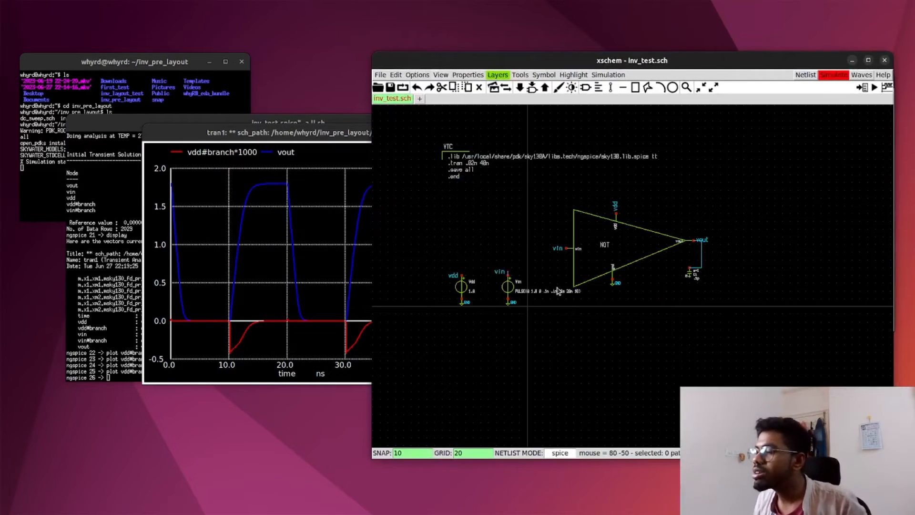
pyautogui.doubleClick(546, 296)
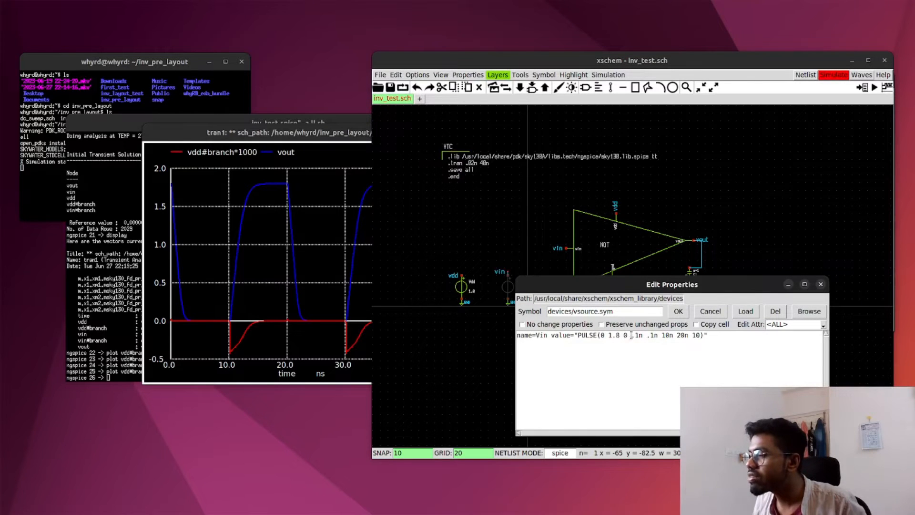
pyautogui.doubleClick(635, 335)
pyautogui.doubleClick(653, 335)
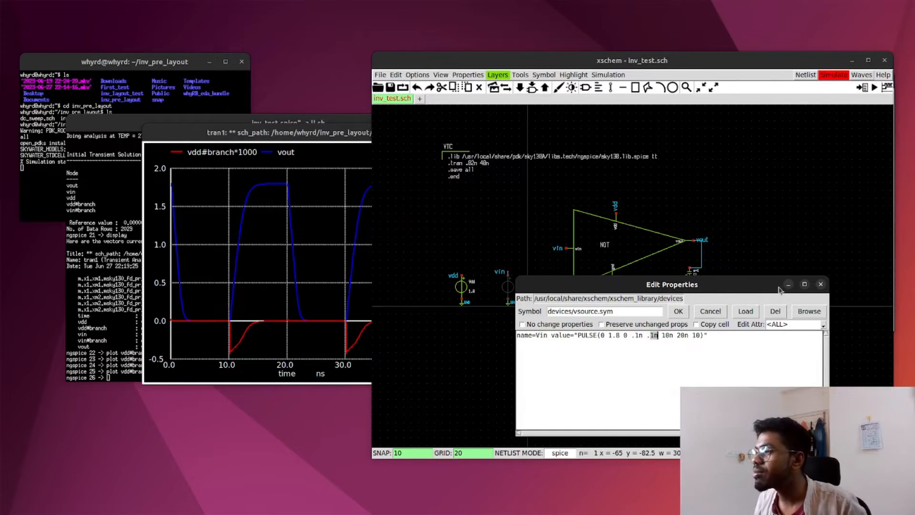
pyautogui.click(789, 285)
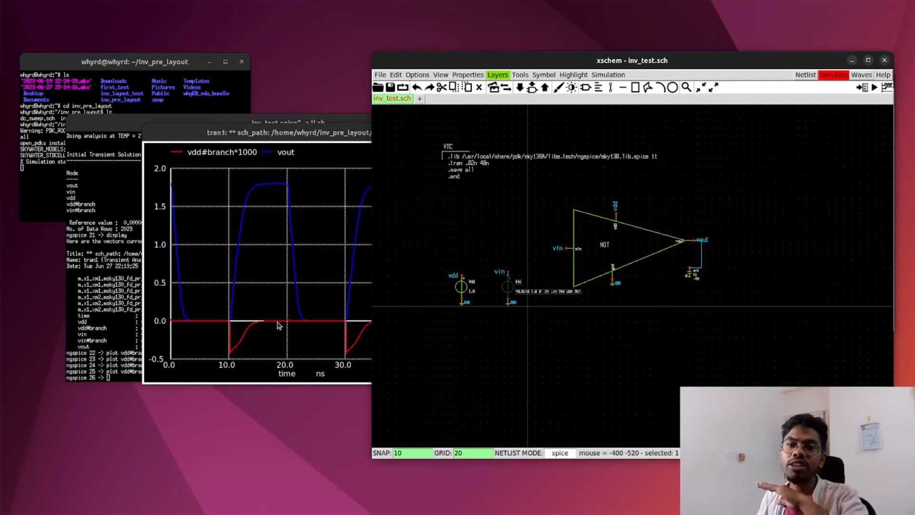
# Step: Close the inverter symbol's properties and descend into its schematic to examine the PFET and NFET
pyautogui.doubleClick(597, 247)
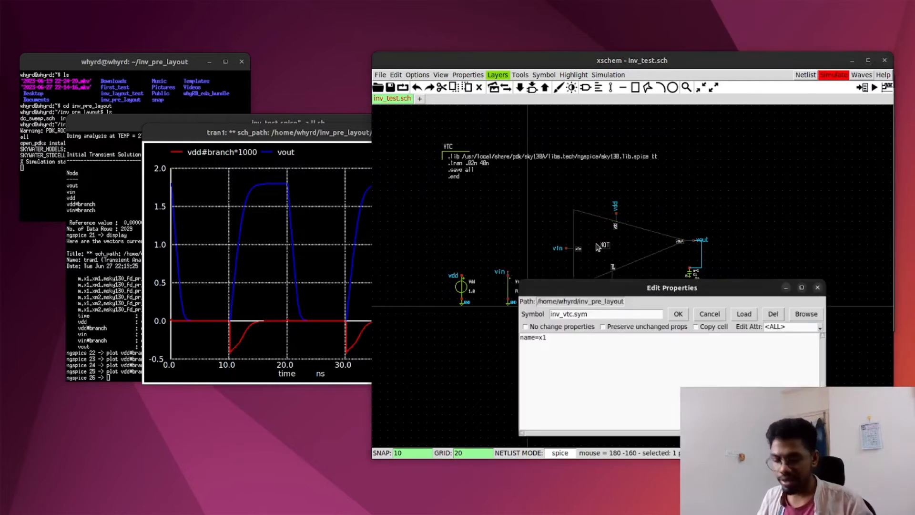
pyautogui.click(678, 311)
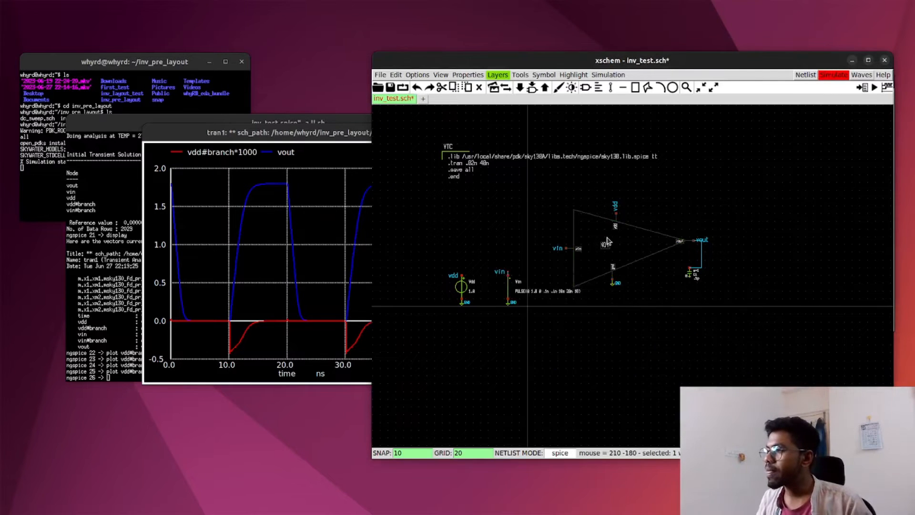
pyautogui.press('e')
pyautogui.click(594, 262)
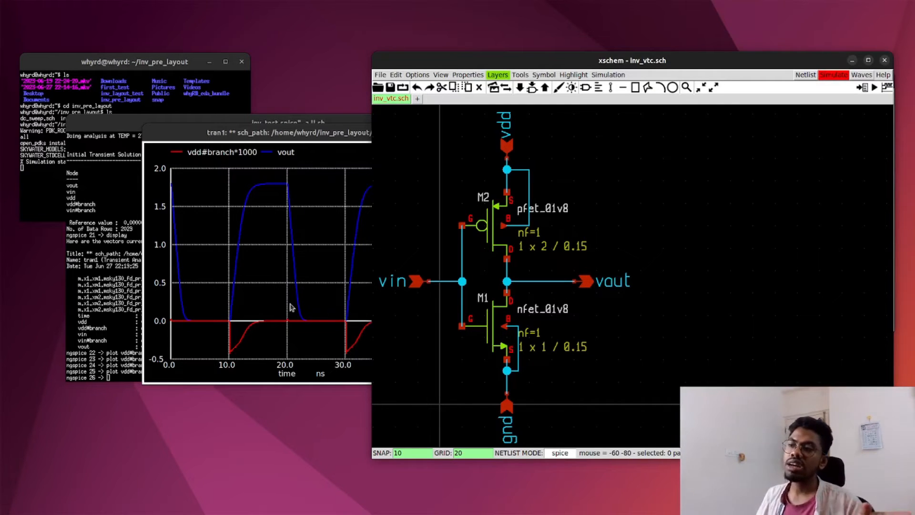
# Step: Minimize Xschem, zoom into the small current spike near 20 ns in the vdd#branch*1000 and vout plot, and close the zoomed plot
pyautogui.click(852, 60)
pyautogui.moveTo(340, 136); pyautogui.dragTo(441, 102)
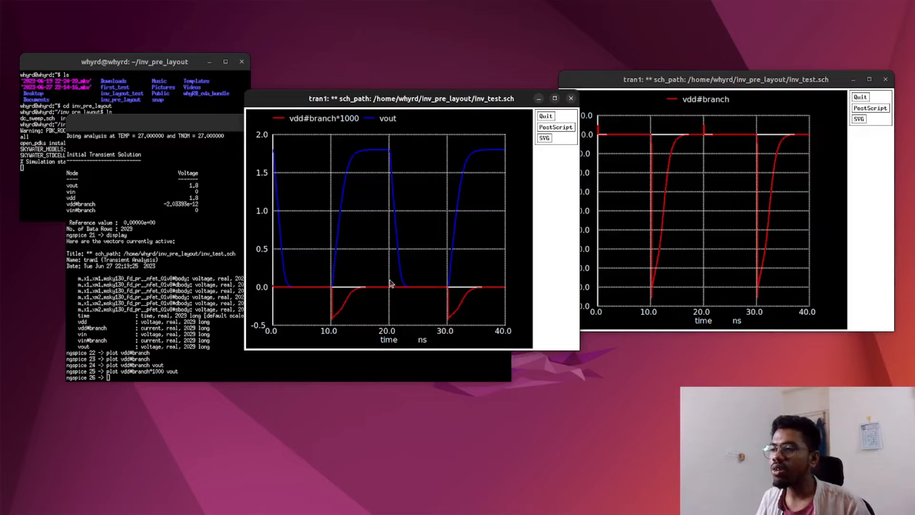
pyautogui.moveTo(383, 278); pyautogui.dragTo(395, 297)
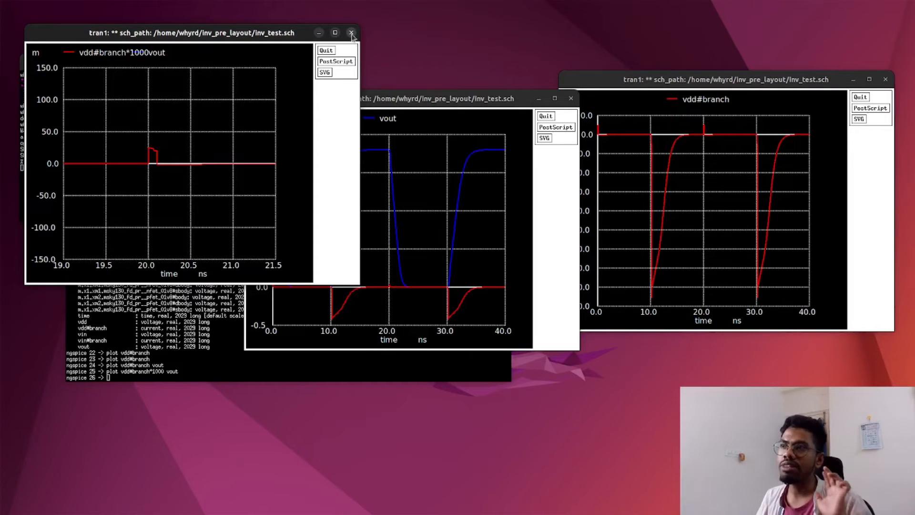
pyautogui.click(351, 33)
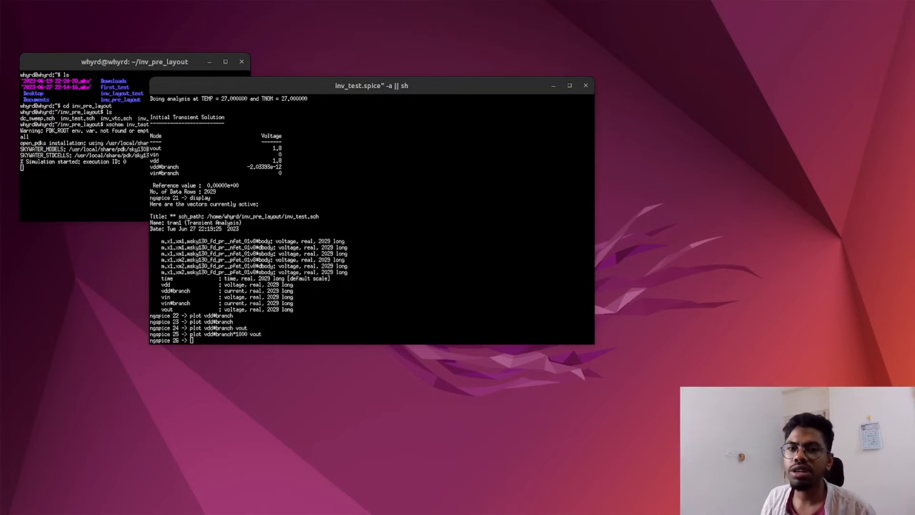
# Step: Bring the browser window with the average power formula beside the ngspice terminal
pyautogui.moveTo(0, 62); pyautogui.dragTo(846, 46)
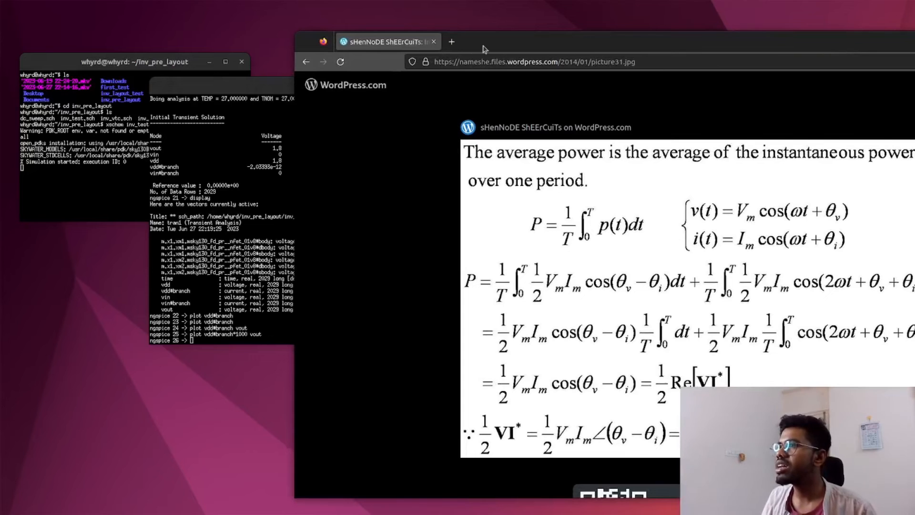
pyautogui.moveTo(601, 48); pyautogui.dragTo(849, 55)
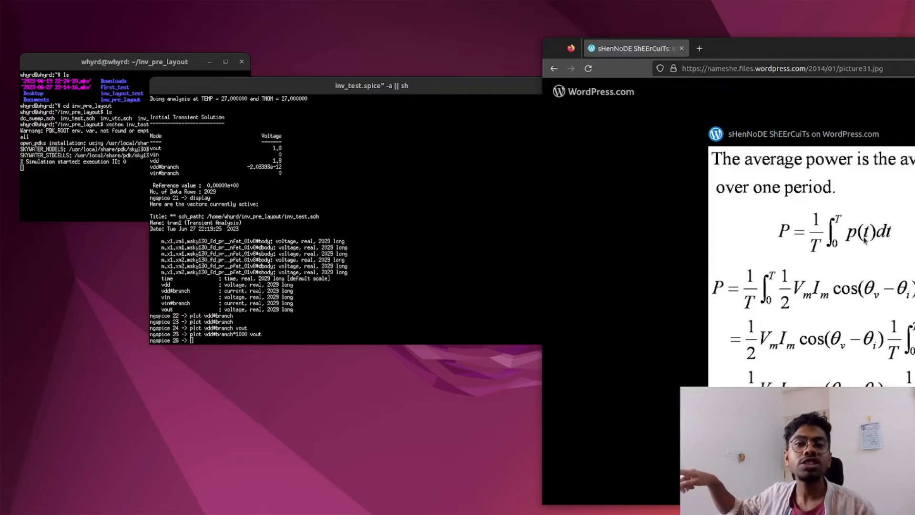
# Step: Start an ngspice measurement command reading "meas tran curr_inte integ vdd#branch" and move the terminal clear of the formula window
pyautogui.click(231, 340)
pyautogui.write('mea')
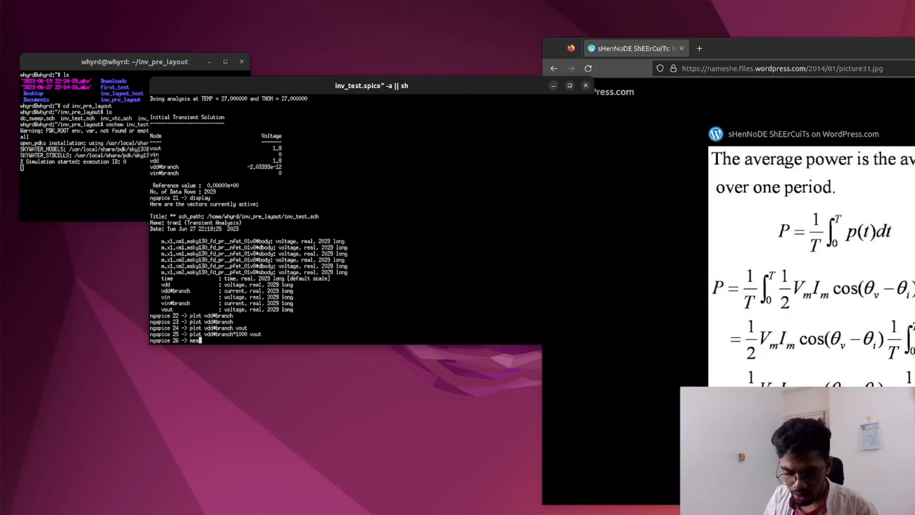
pyautogui.write('s tran c')
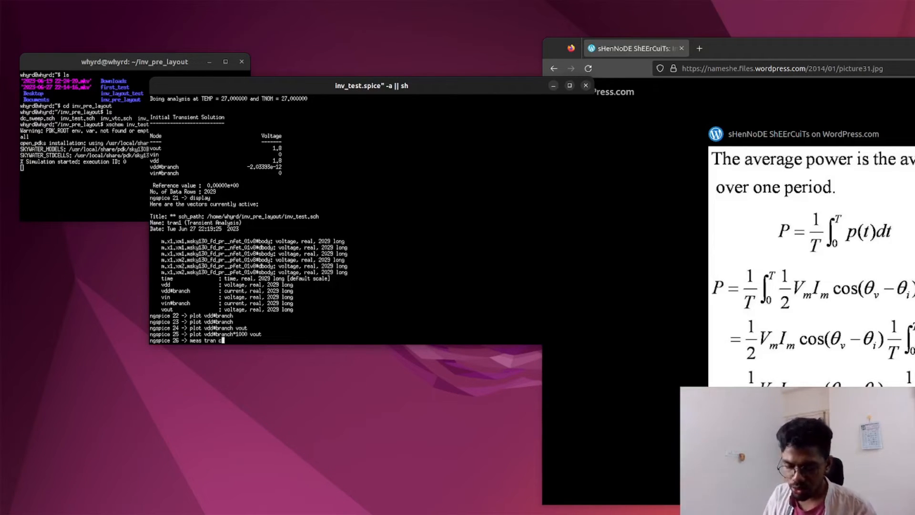
pyautogui.write('urr_inte')
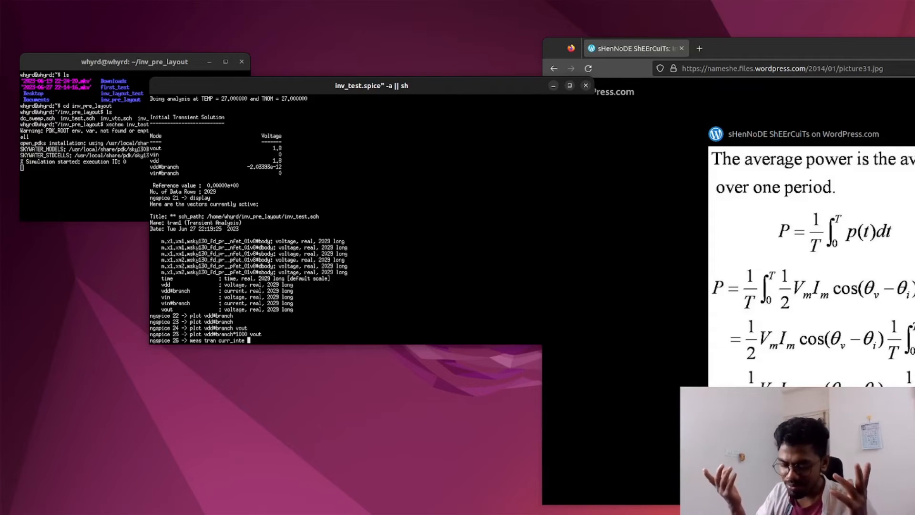
pyautogui.write('integ')
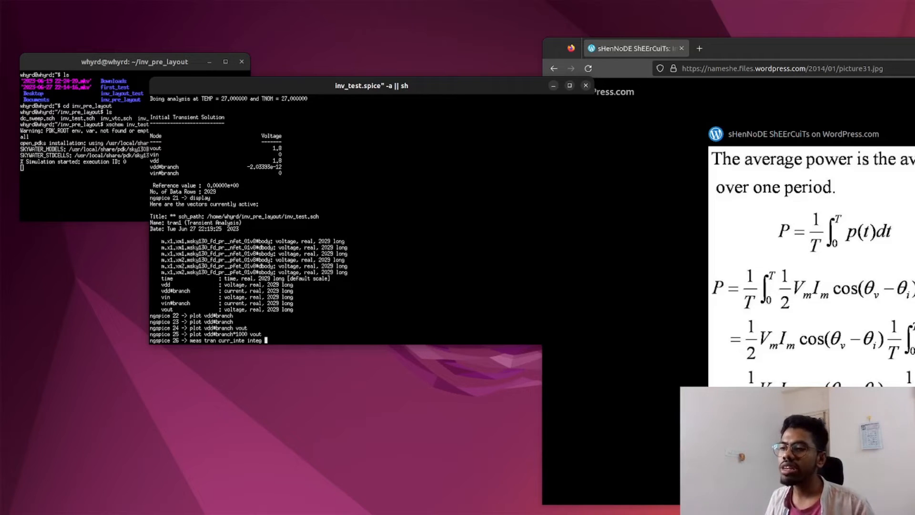
pyautogui.write('dd#branch')
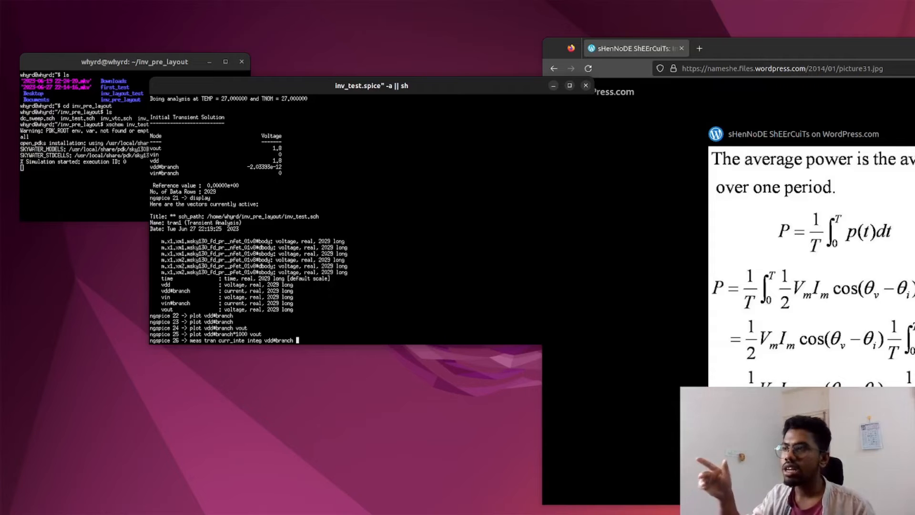
pyautogui.moveTo(453, 79); pyautogui.dragTo(395, 131)
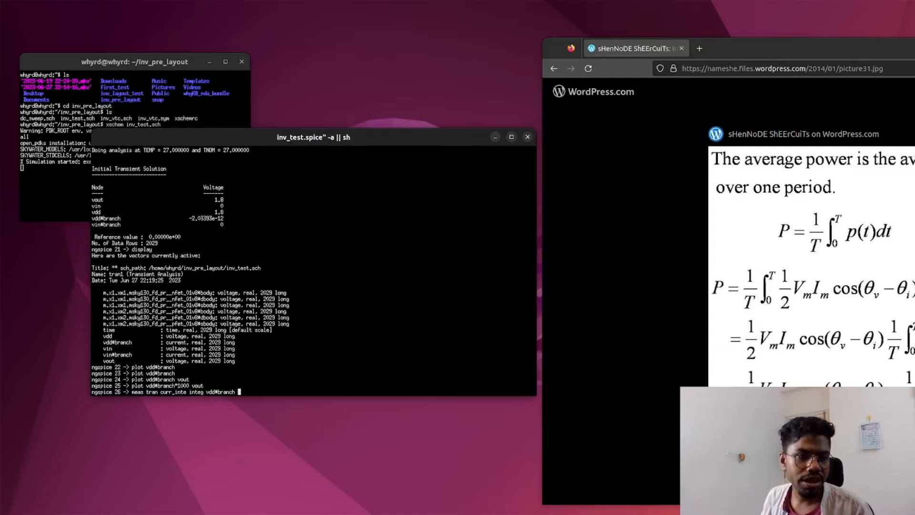
# Step: Switch to Xschem, return to inv_test, and check the period in Vin's PULSE definition and the .tran line in the VTC code block
pyautogui.hotkey('alt', 'Tab')
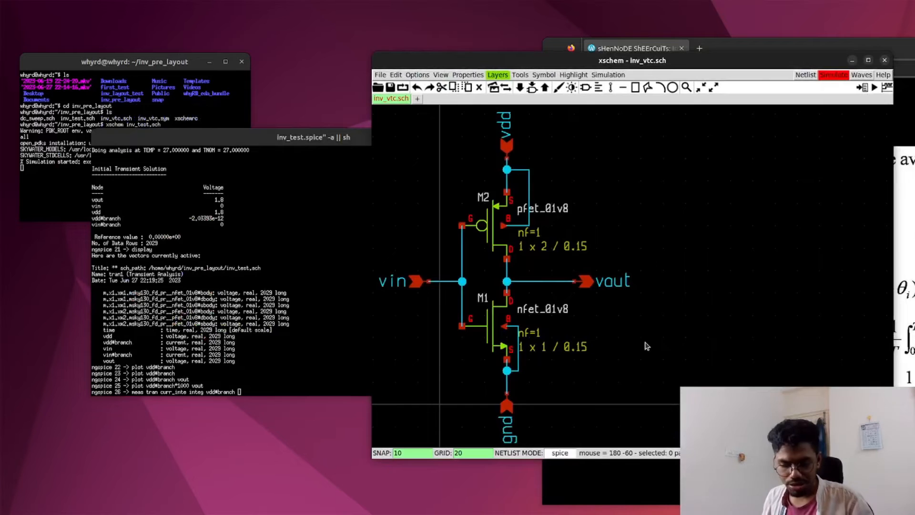
pyautogui.hotkey('ctrl', 'e')
pyautogui.doubleClick(534, 296)
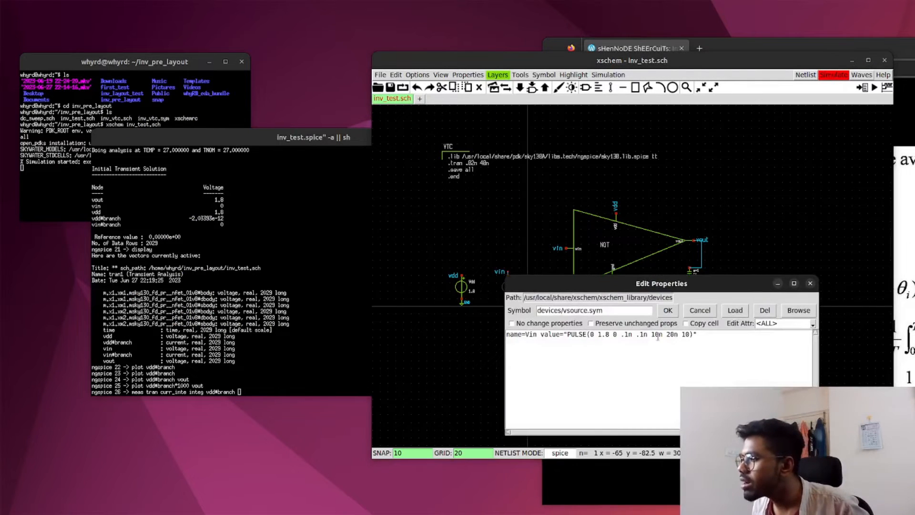
pyautogui.moveTo(689, 333); pyautogui.dragTo(564, 336)
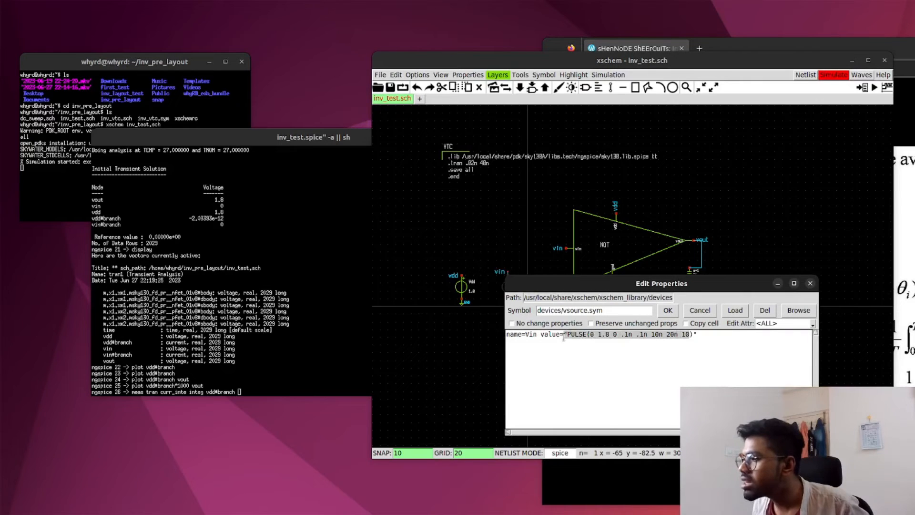
pyautogui.click(605, 349)
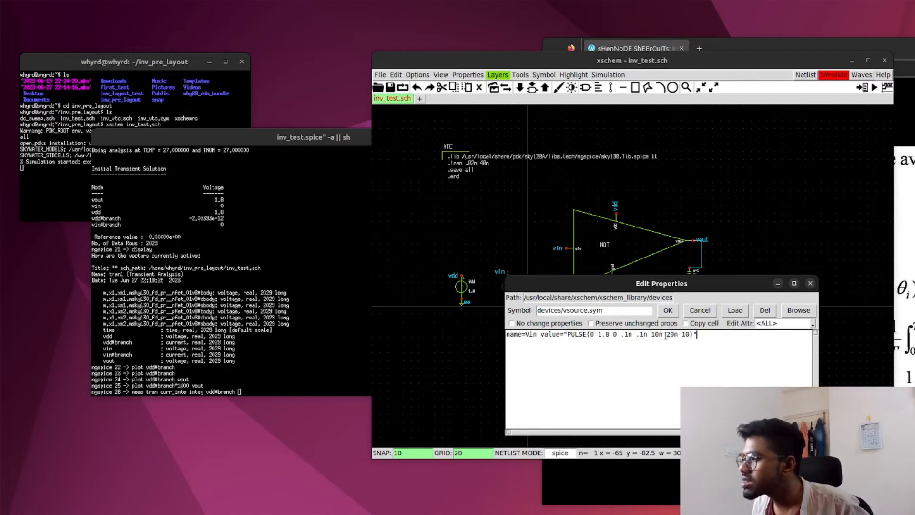
pyautogui.moveTo(679, 334); pyautogui.dragTo(670, 334)
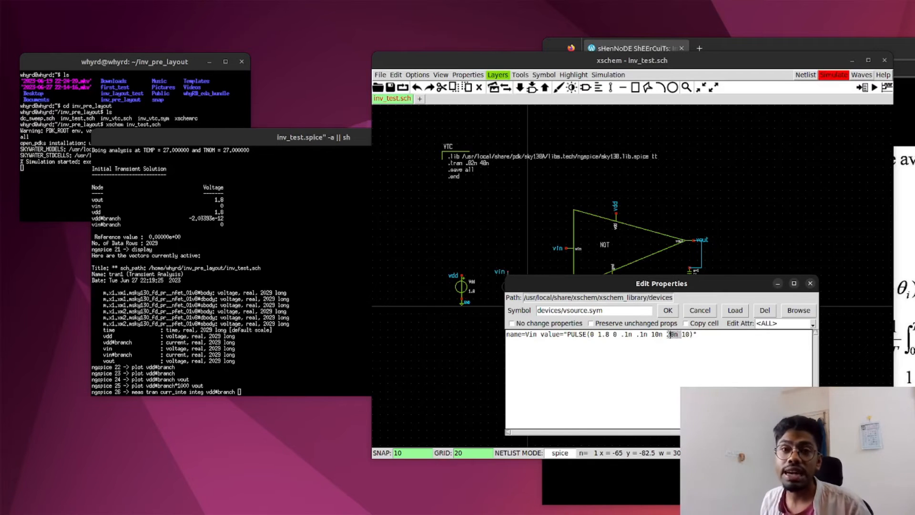
pyautogui.moveTo(581, 286); pyautogui.dragTo(630, 271)
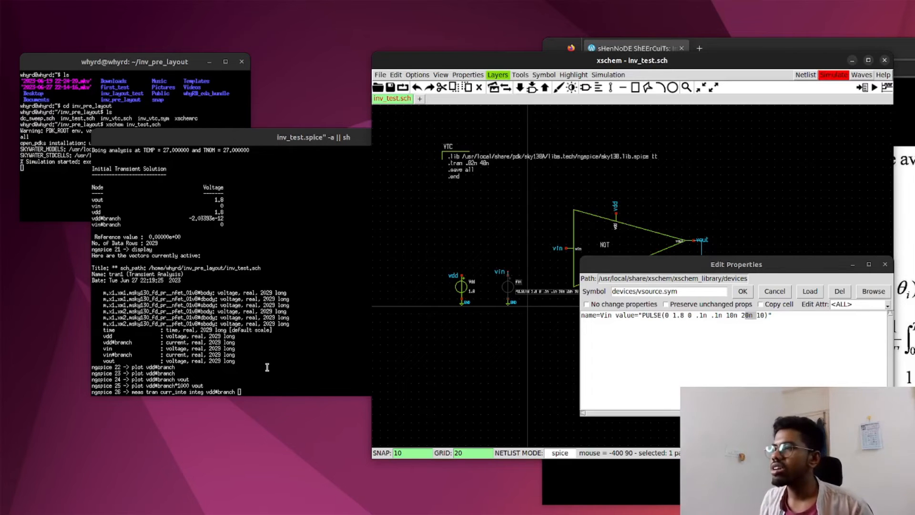
pyautogui.doubleClick(480, 168)
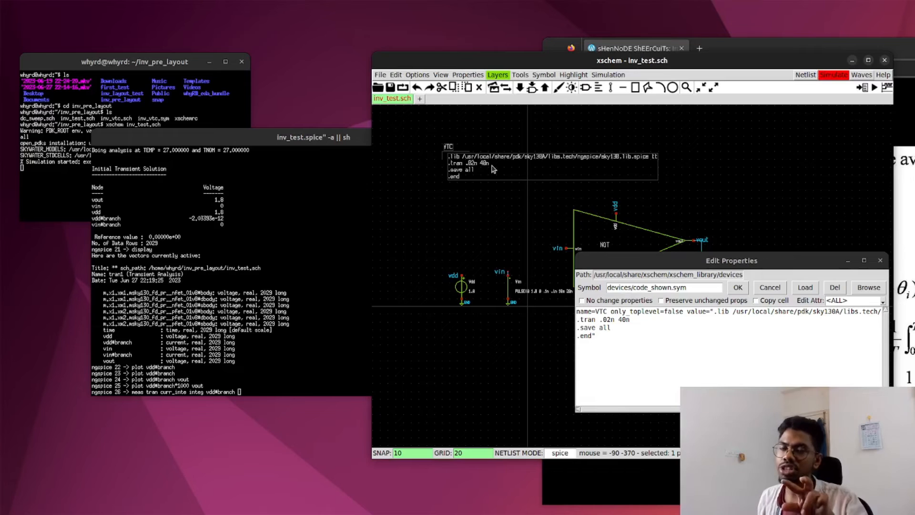
# Step: Complete the ngspice integration command with from=20 to=40, run it, and inspect the limits it used
pyautogui.click(248, 392)
pyautogui.write('rom=20 to=40')
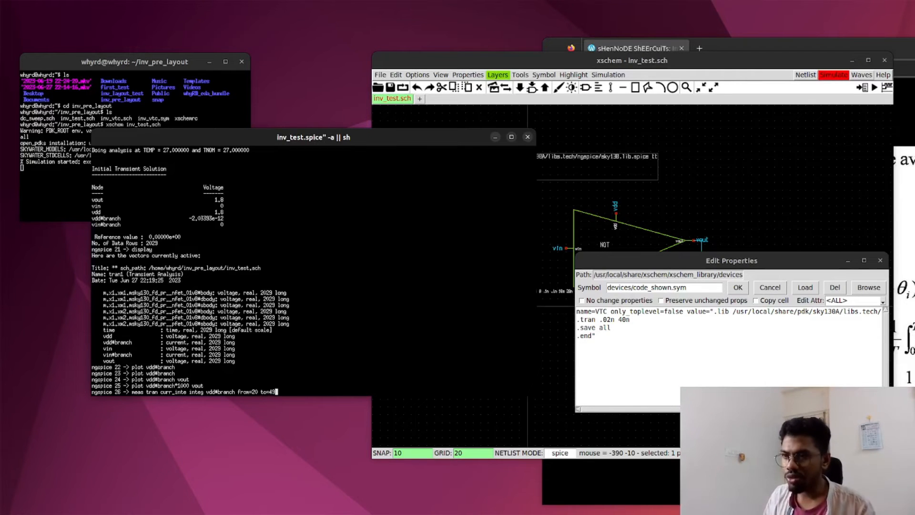
pyautogui.press('Return')
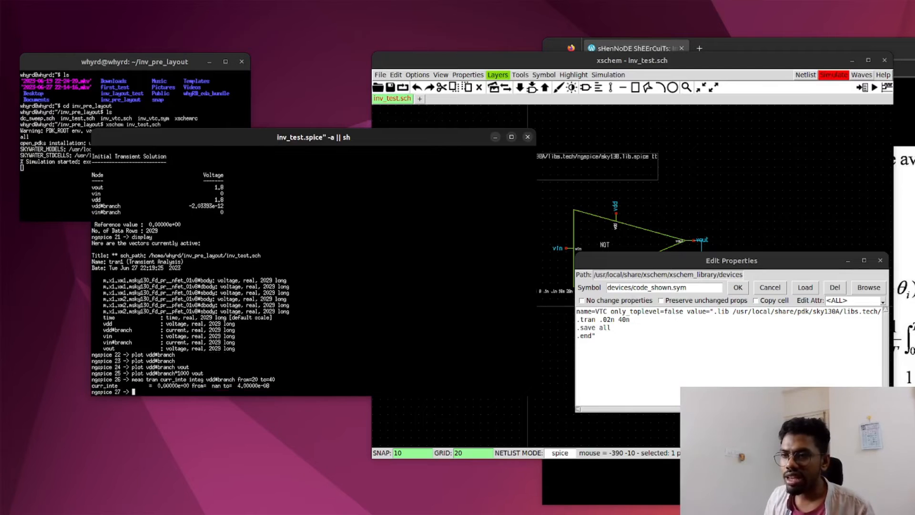
pyautogui.moveTo(252, 379); pyautogui.dragTo(258, 379)
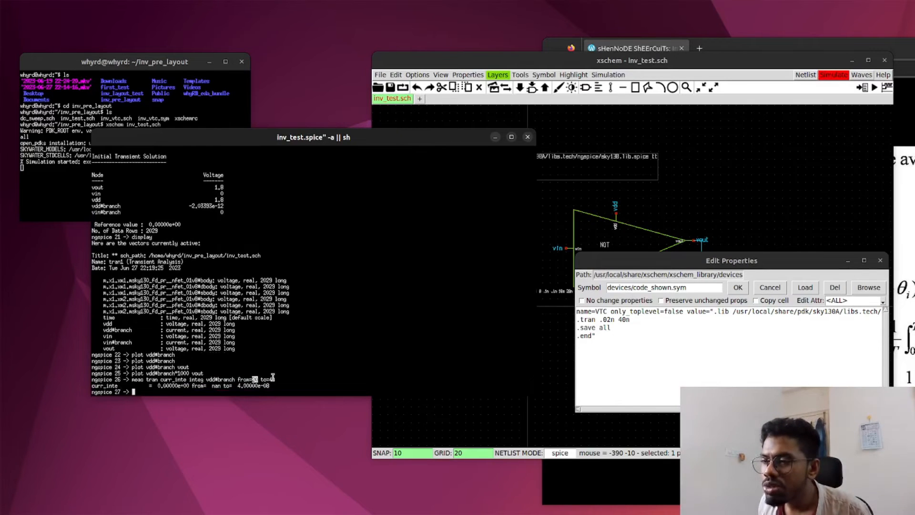
pyautogui.doubleClick(216, 386)
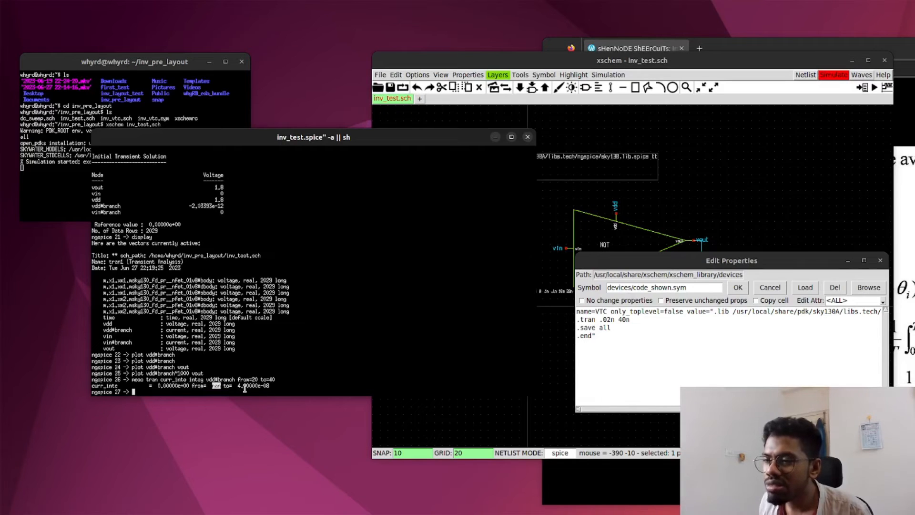
pyautogui.moveTo(238, 385); pyautogui.dragTo(272, 385)
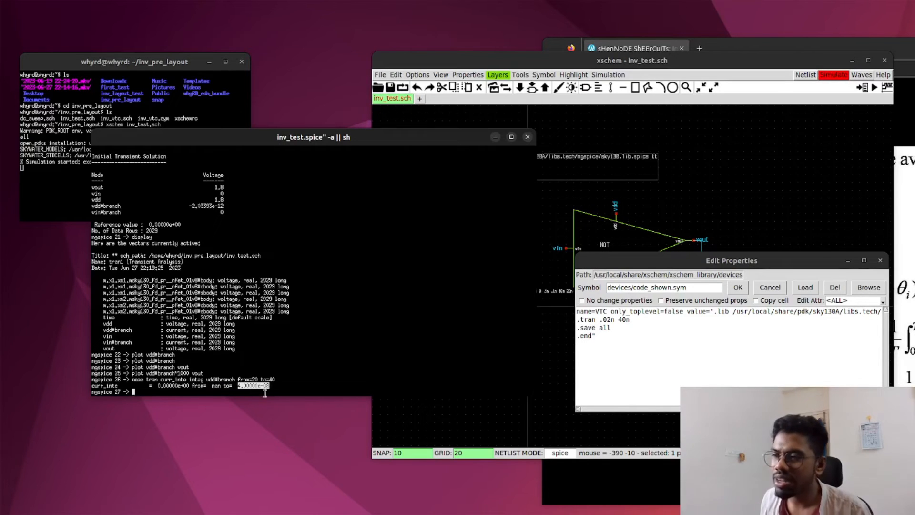
# Step: Recall the curr_inte measurement, change its limits to from=20e-09 to=40e-09, and run it again
pyautogui.click(248, 392)
pyautogui.press('Up')
pyautogui.press('Left')
pyautogui.press('Left')
pyautogui.press('Left')
pyautogui.press('Left')
pyautogui.press('Left')
pyautogui.press('Left')
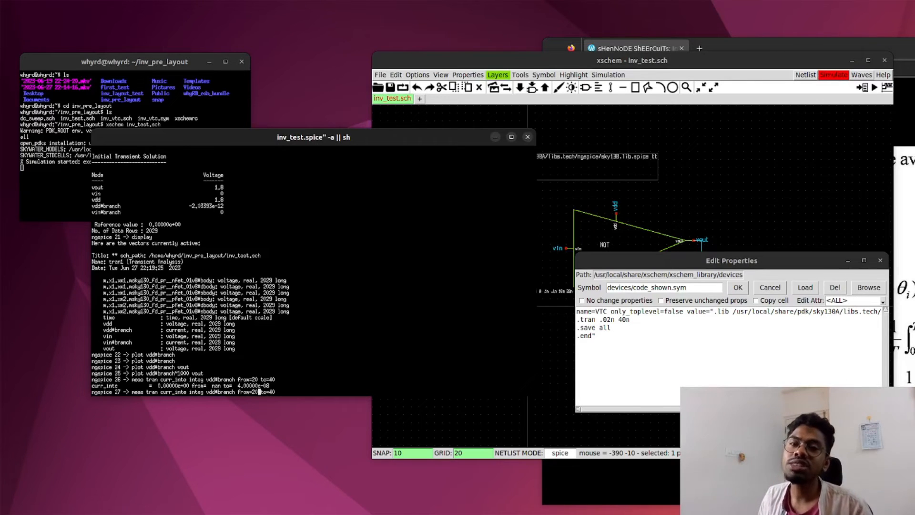
pyautogui.write('e')
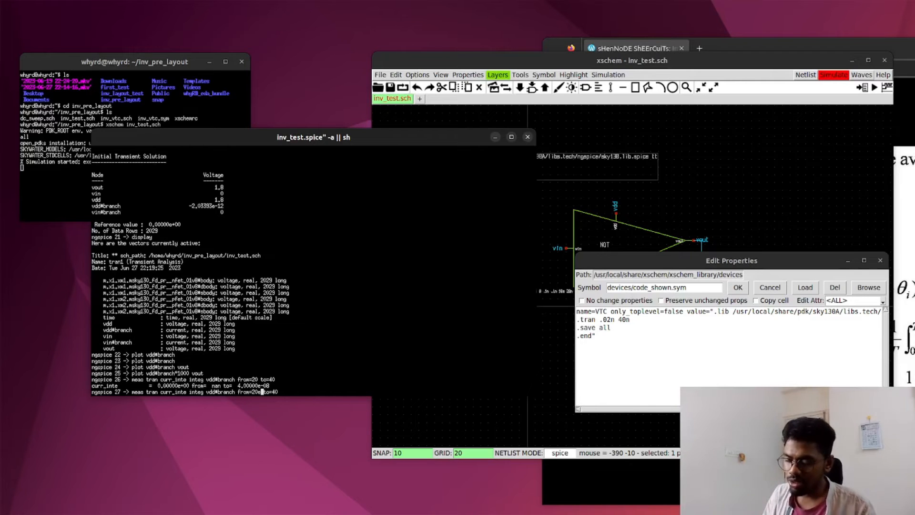
pyautogui.write('-09')
pyautogui.press('Right')
pyautogui.press('Right')
pyautogui.press('Right')
pyautogui.press('Right')
pyautogui.press('Right')
pyautogui.press('Right')
pyautogui.write('e')
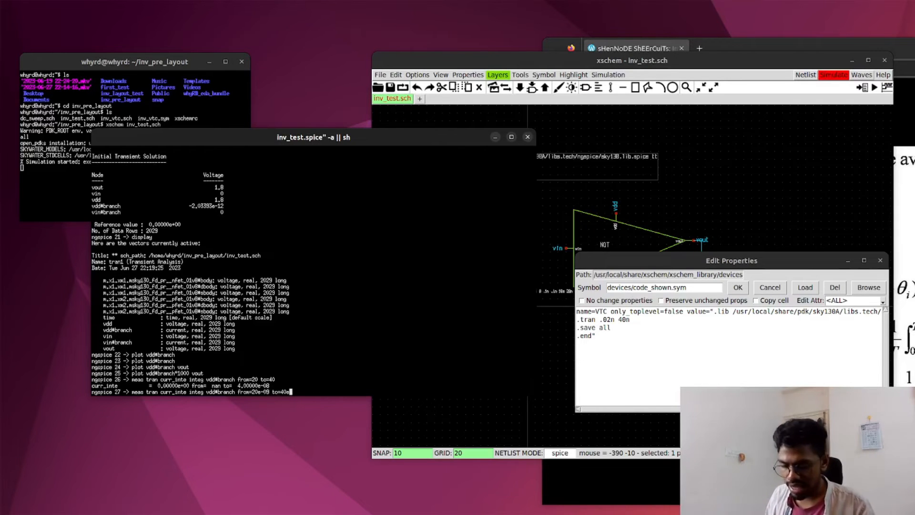
pyautogui.write('-09')
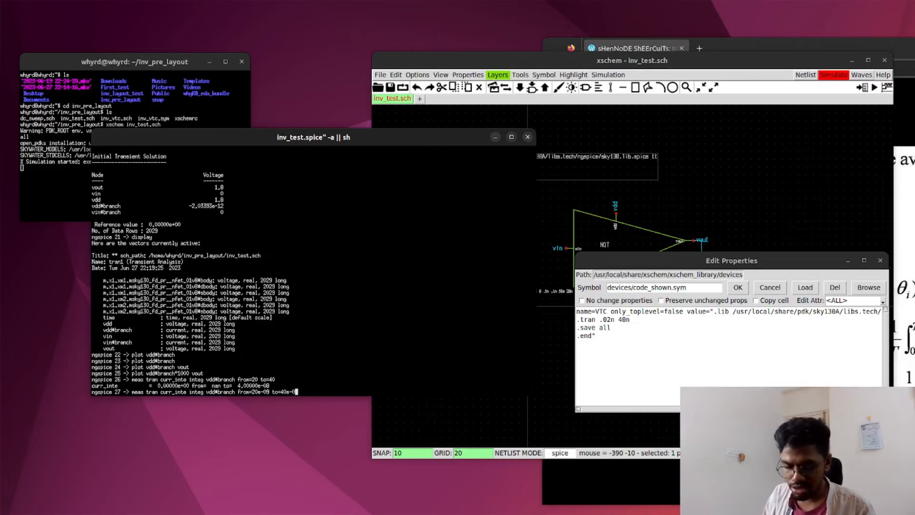
pyautogui.press('Return')
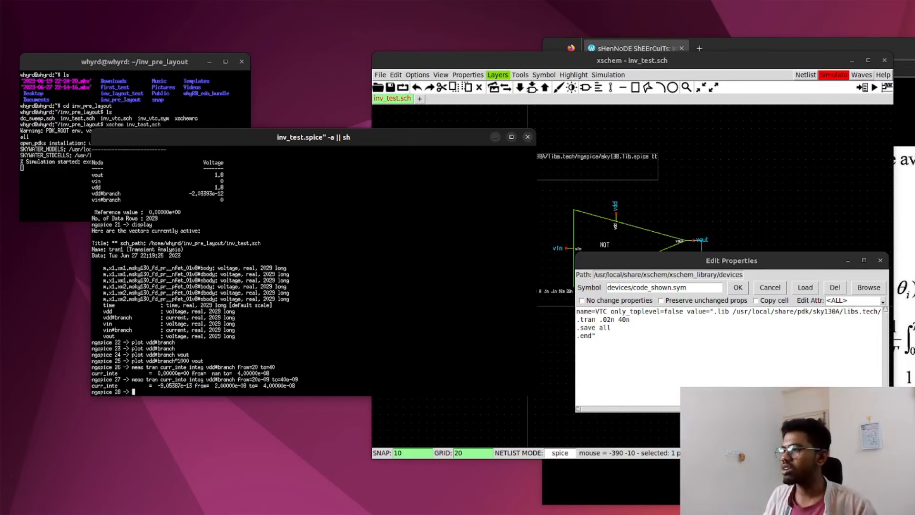
# Step: Bring the average power formula back into view and check the curr_inte name in the measurement command
pyautogui.click(905, 213)
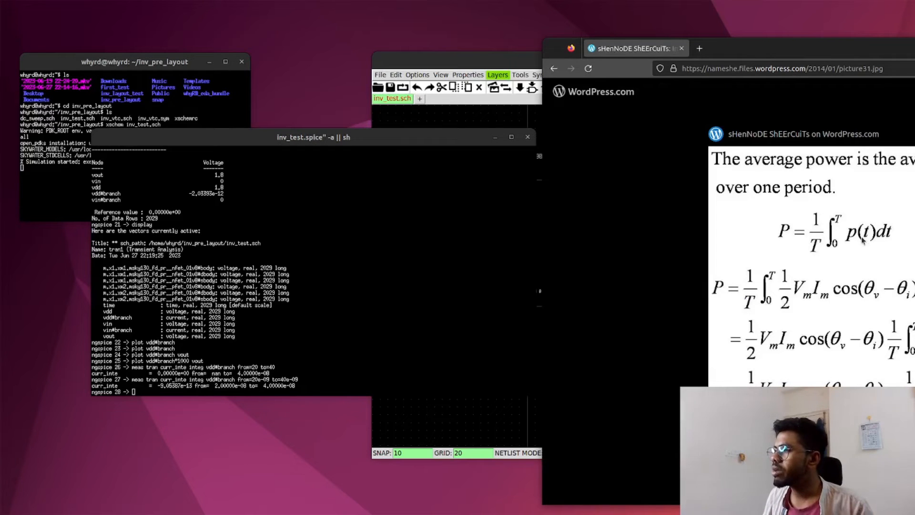
pyautogui.click(161, 391)
pyautogui.press('Up')
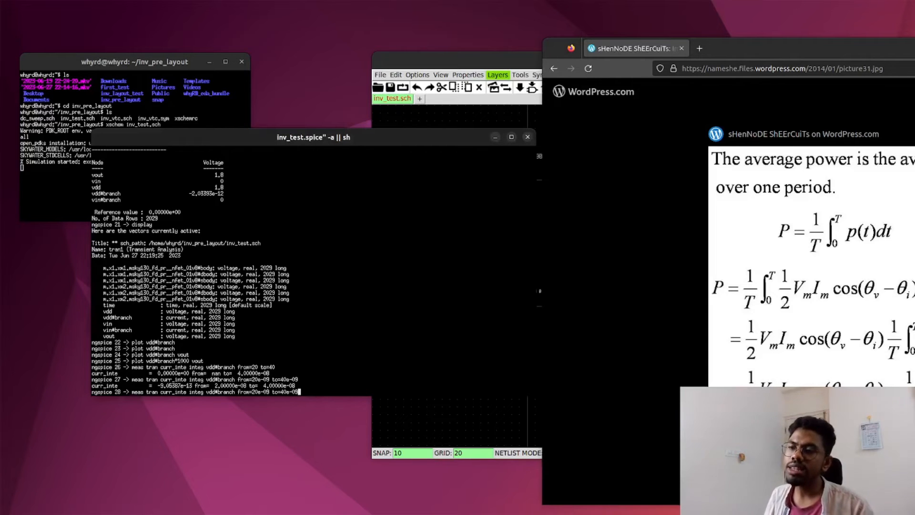
pyautogui.hotkey('ctrl', 'c')
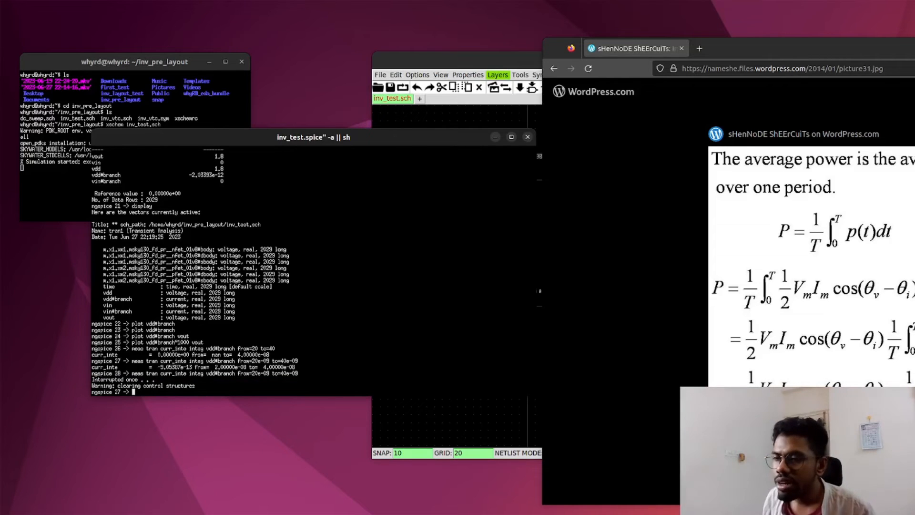
pyautogui.doubleClick(163, 361)
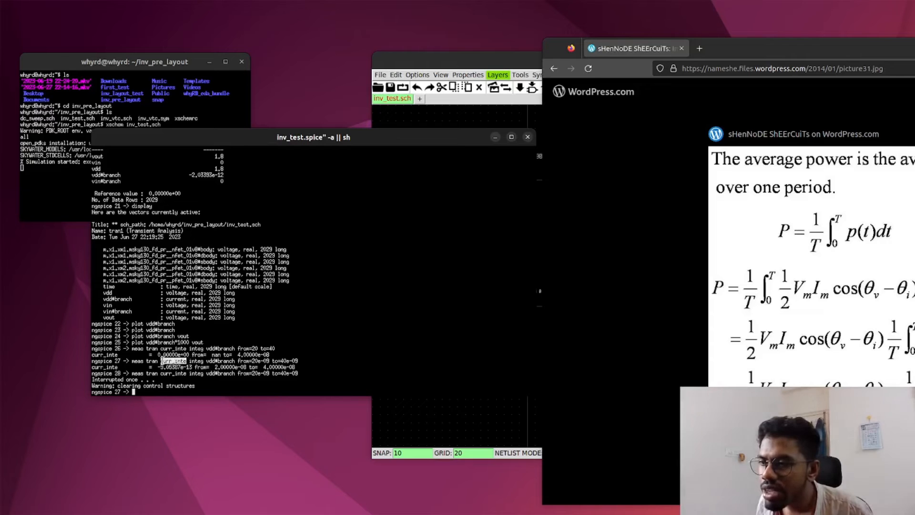
# Step: Define the integrated power in ngspice with "let power_int=curr_inte*1.8"
pyautogui.click(148, 392)
pyautogui.write('lety')
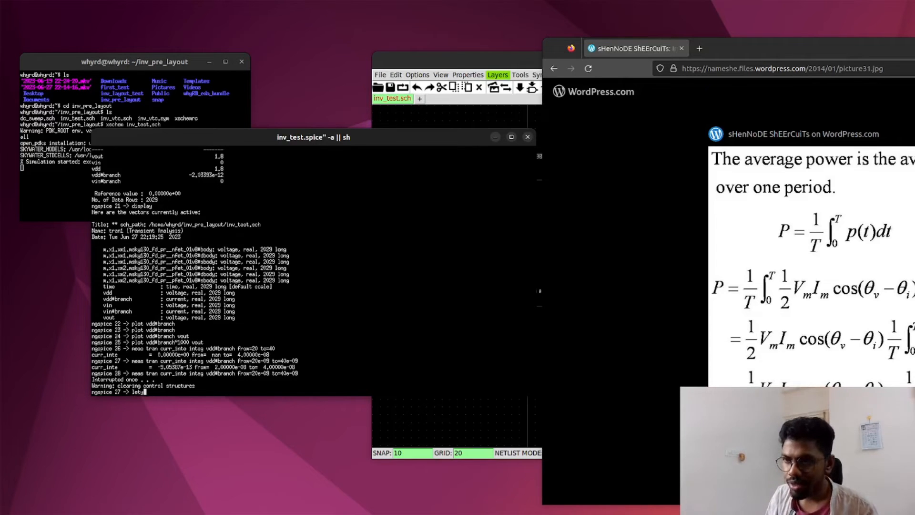
pyautogui.press('BackSpace')
pyautogui.write('po')
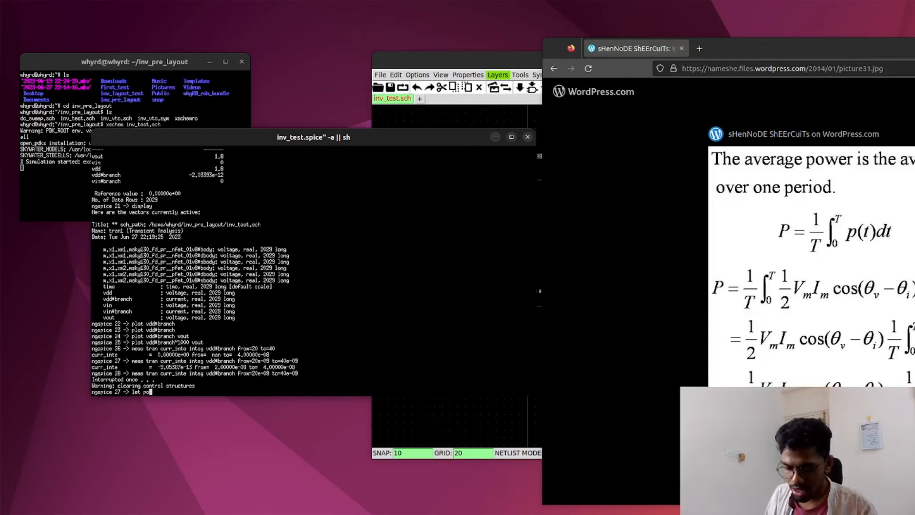
pyautogui.write('wer_inst')
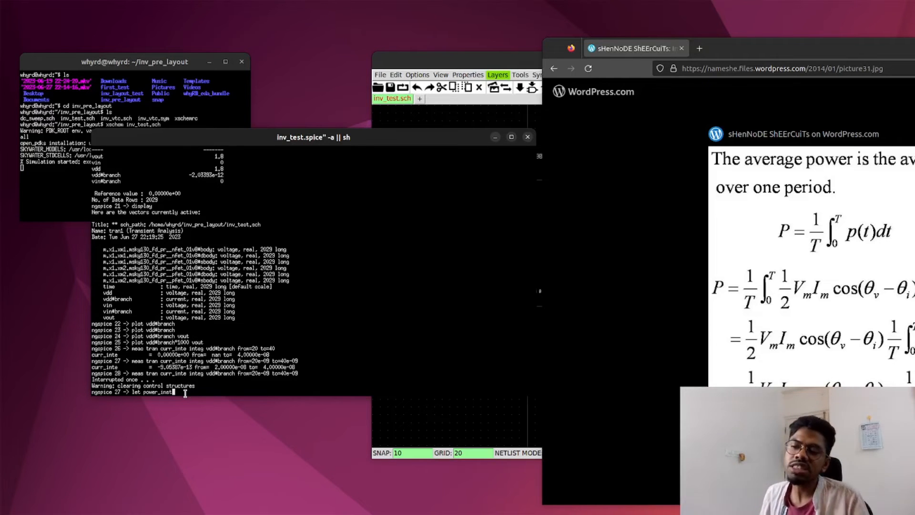
pyautogui.press('BackSpace')
pyautogui.press('BackSpace')
pyautogui.write('t=')
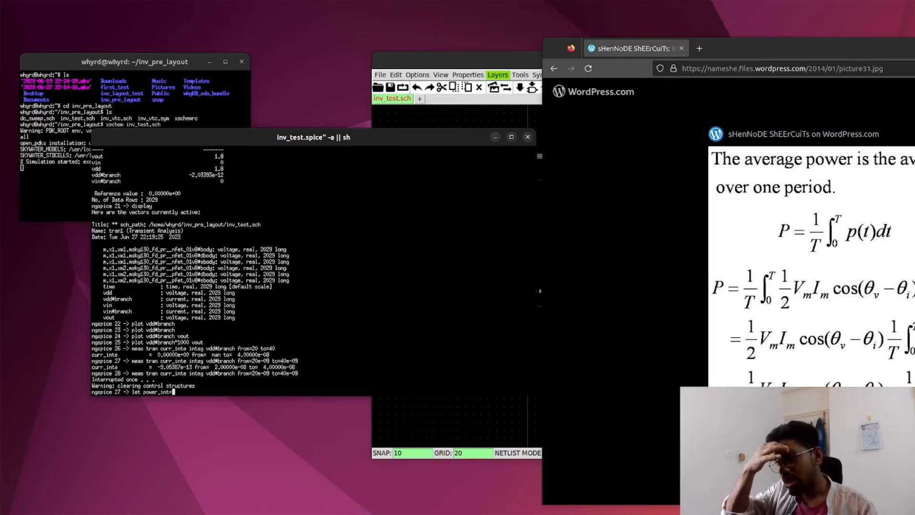
pyautogui.write('curr_inte')
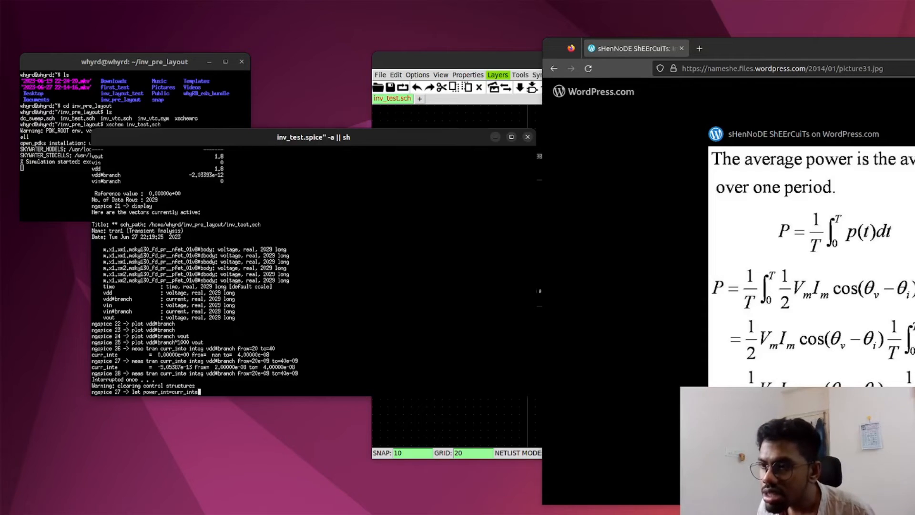
pyautogui.write('*1.8')
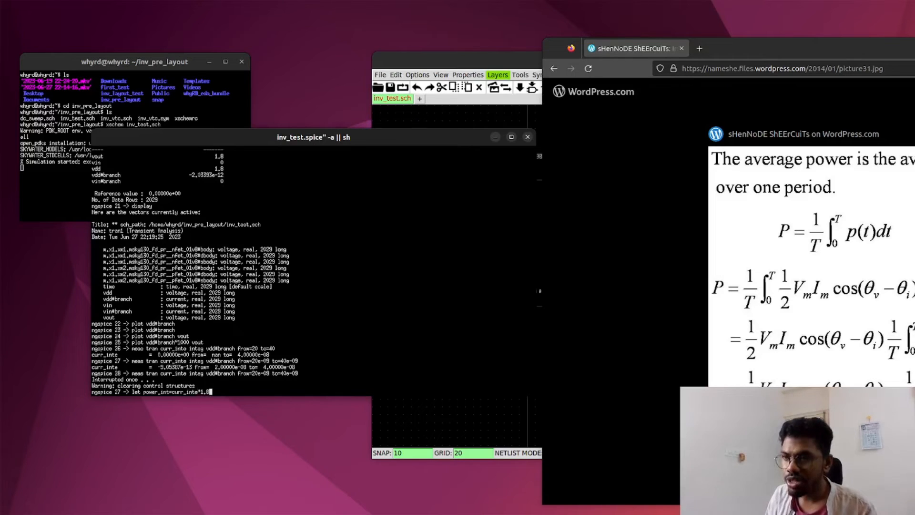
pyautogui.press('Return')
# Step: Print the power_int value in ngspice
pyautogui.write('print power_int')
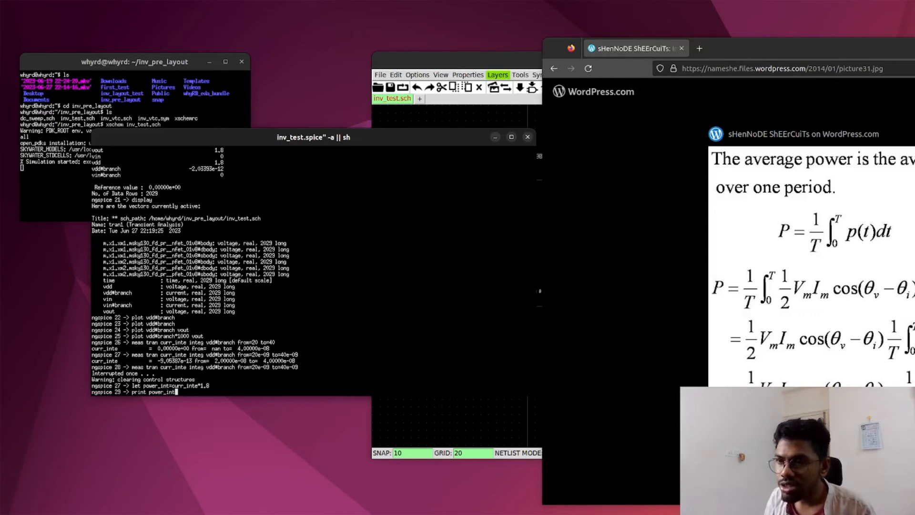
pyautogui.press('Return')
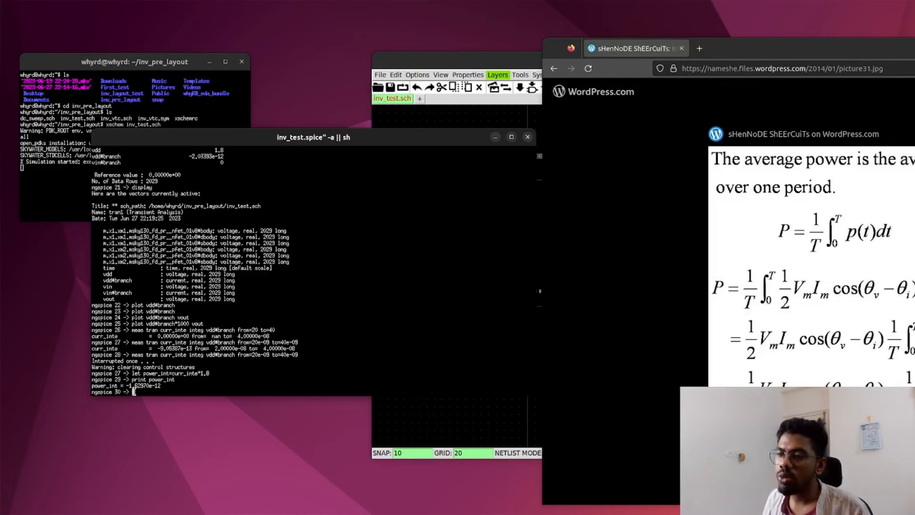
# Step: Print the average power over the 20 ns period in ngspice with "print power_int/20e-09"
pyautogui.write('print')
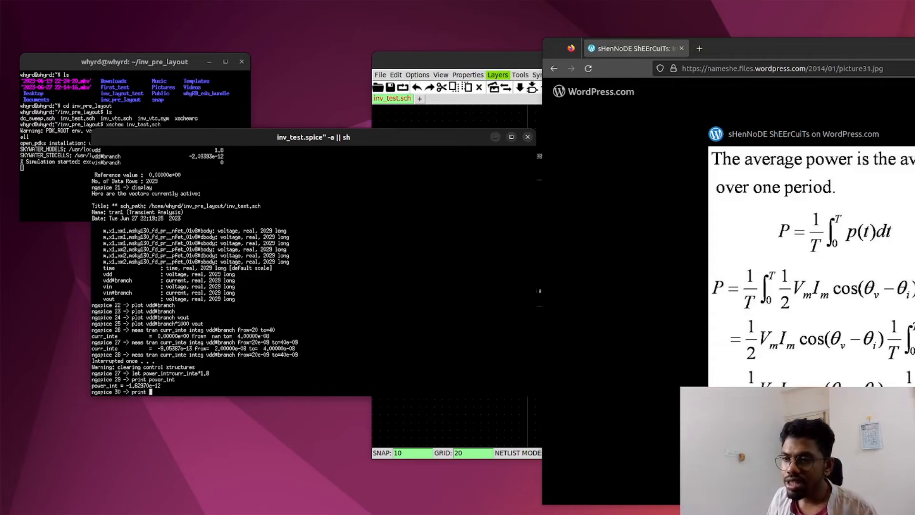
pyautogui.write(' power')
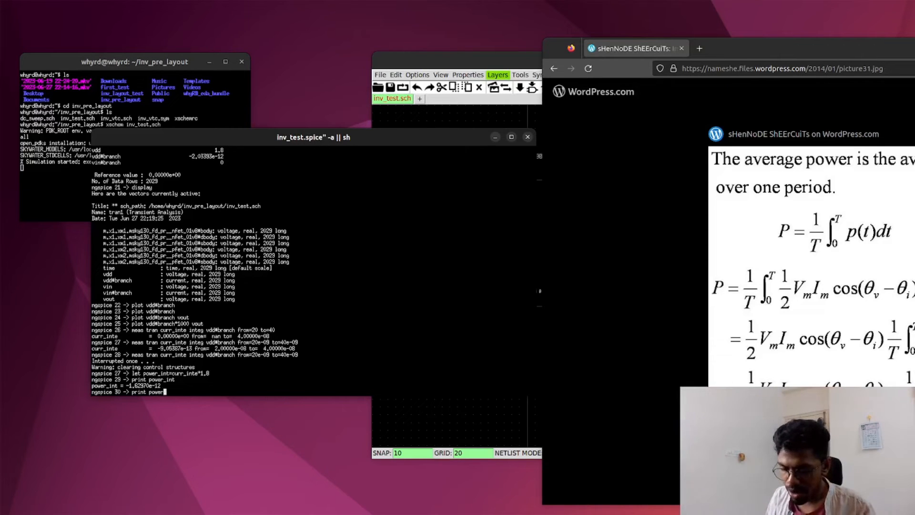
pyautogui.write('_int/')
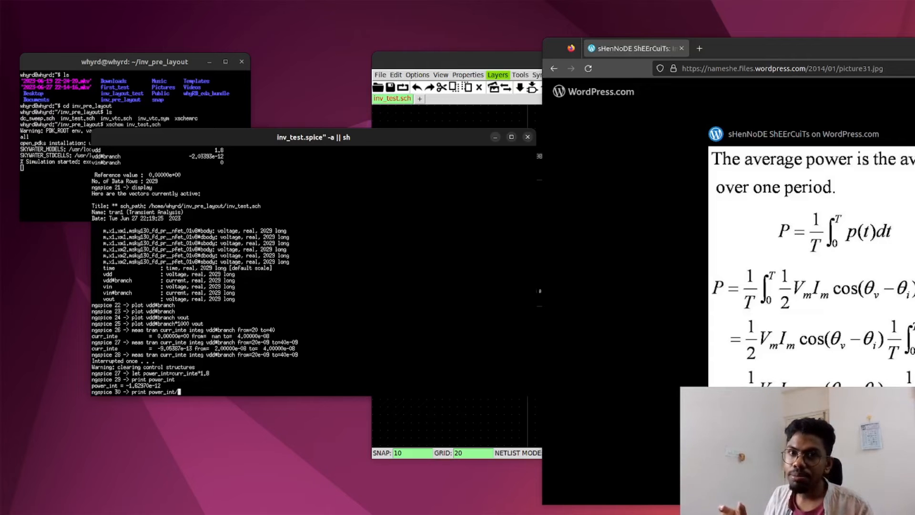
pyautogui.write('20e-09')
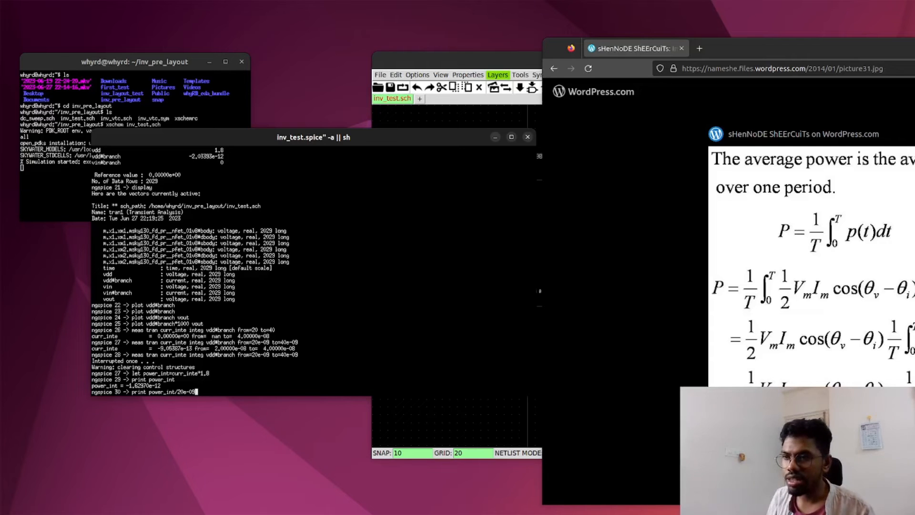
pyautogui.press('Return')
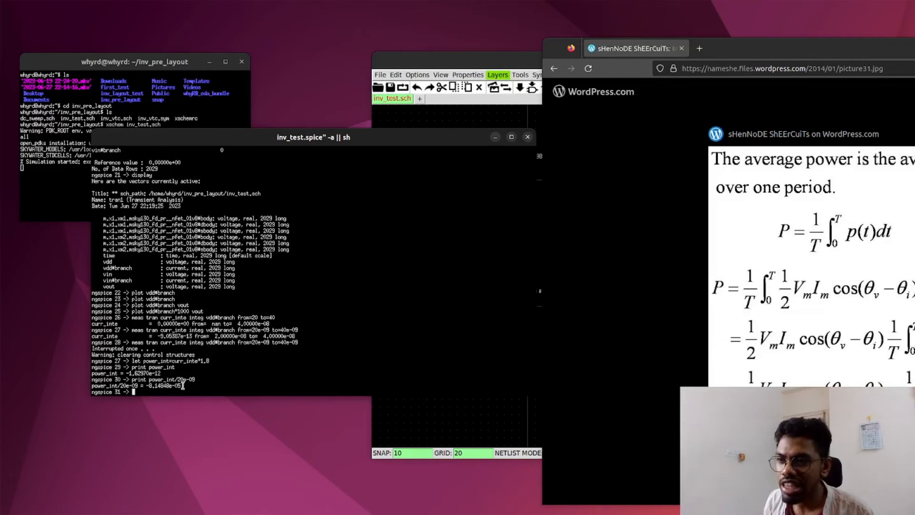
# Step: Highlight the printed average power result in ngspice to examine it
pyautogui.moveTo(183, 386); pyautogui.dragTo(146, 385)
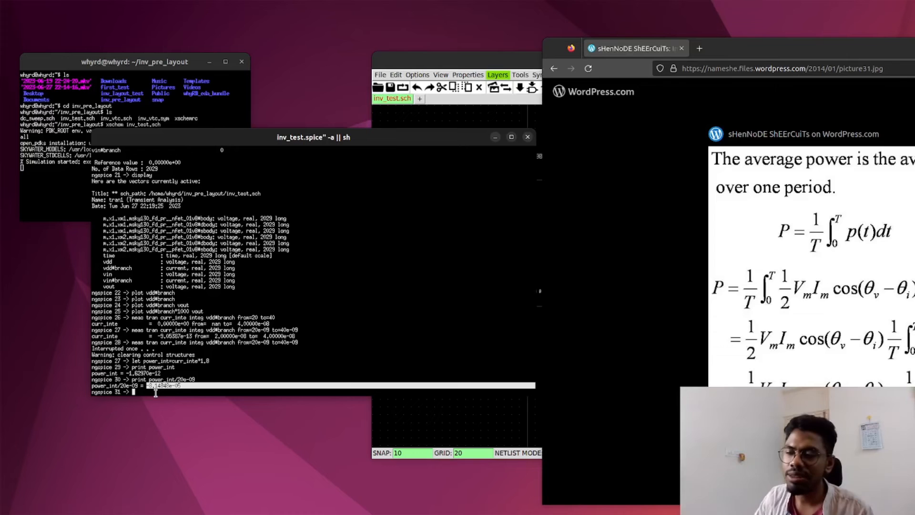
pyautogui.click(156, 392)
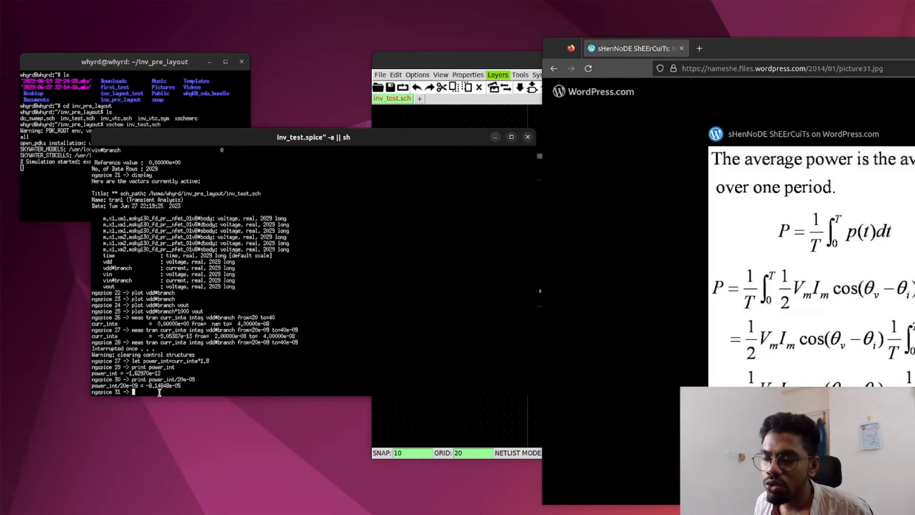
pyautogui.moveTo(185, 386); pyautogui.dragTo(148, 385)
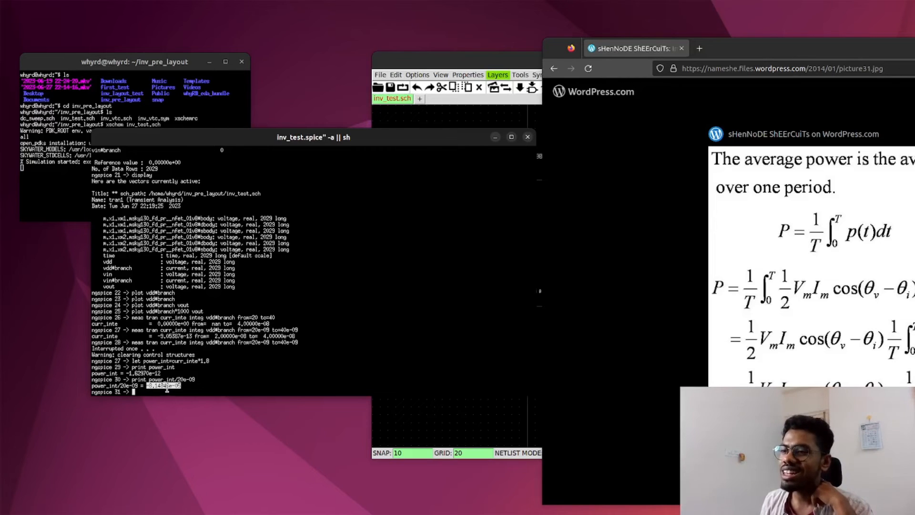
# Step: Switch to the Xschem testbench and open the VTC code block's properties, keeping the dialog clear of the schematic
pyautogui.click(475, 60)
pyautogui.press('q')
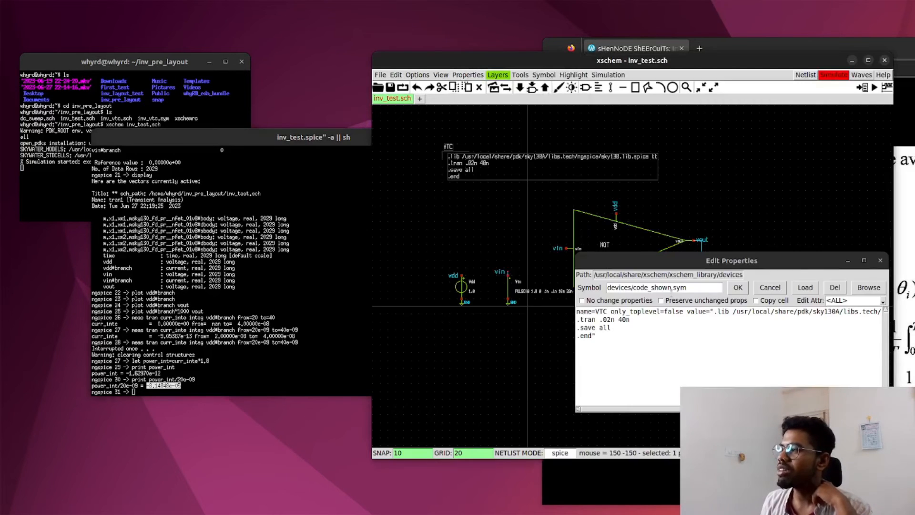
pyautogui.moveTo(662, 263); pyautogui.dragTo(678, 397)
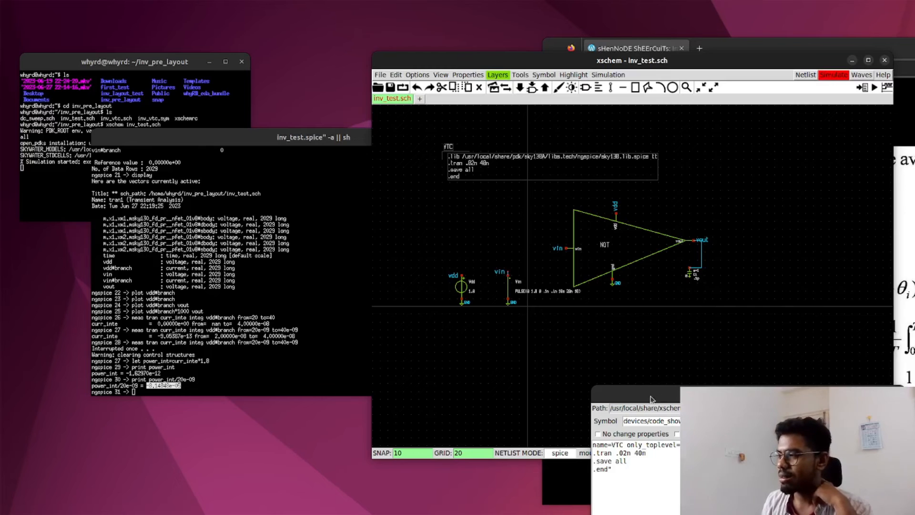
pyautogui.moveTo(652, 393); pyautogui.dragTo(645, 327)
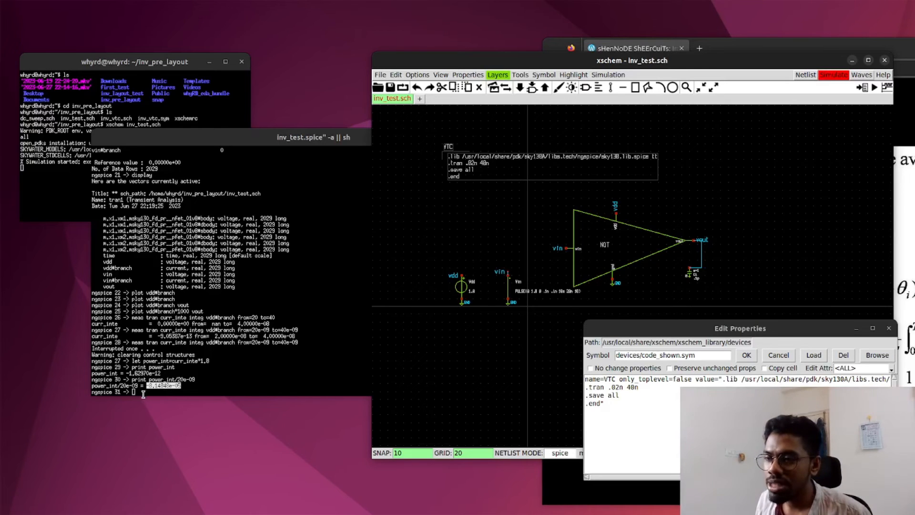
# Step: Return to the ngspice terminal and select the average power value for copying
pyautogui.click(141, 392)
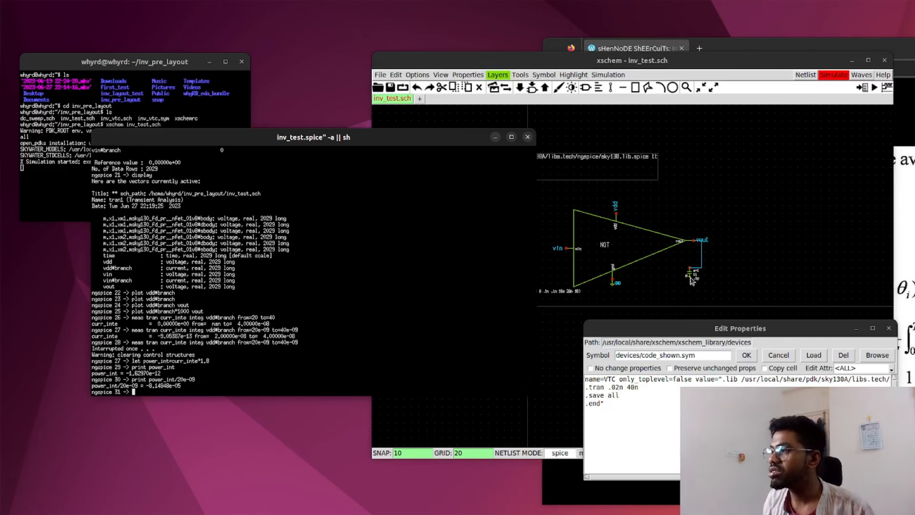
pyautogui.moveTo(182, 385); pyautogui.dragTo(146, 385)
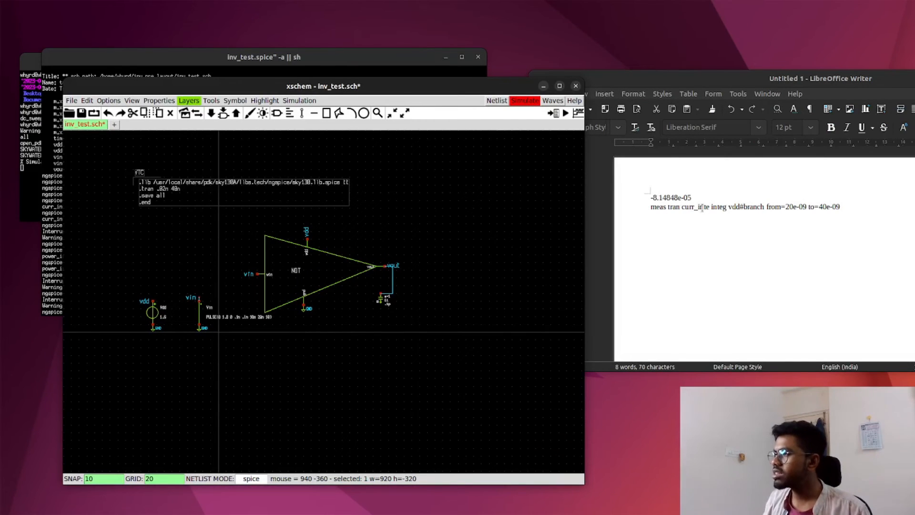
# Step: In the Xschem testbench, set the load capacitor C1 on vout to .2p
pyautogui.moveTo(400, 88); pyautogui.dragTo(586, 69)
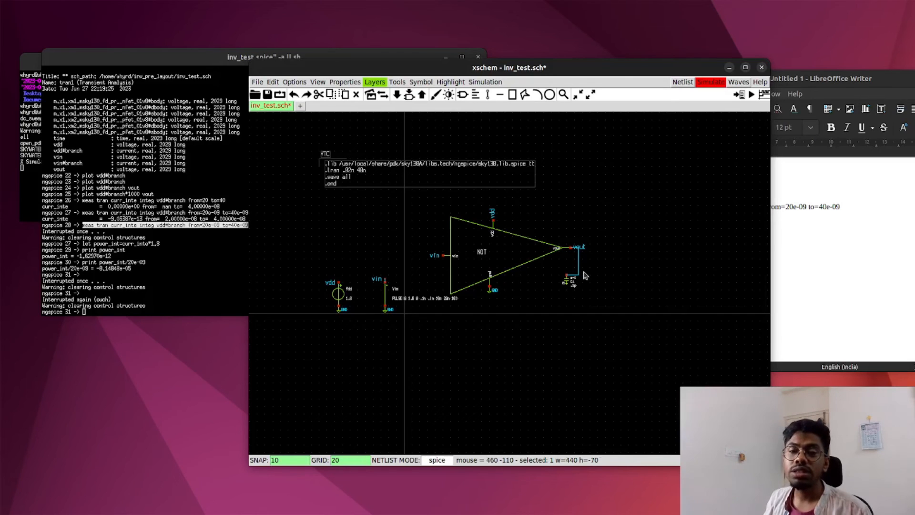
pyautogui.doubleClick(569, 285)
pyautogui.click(623, 323)
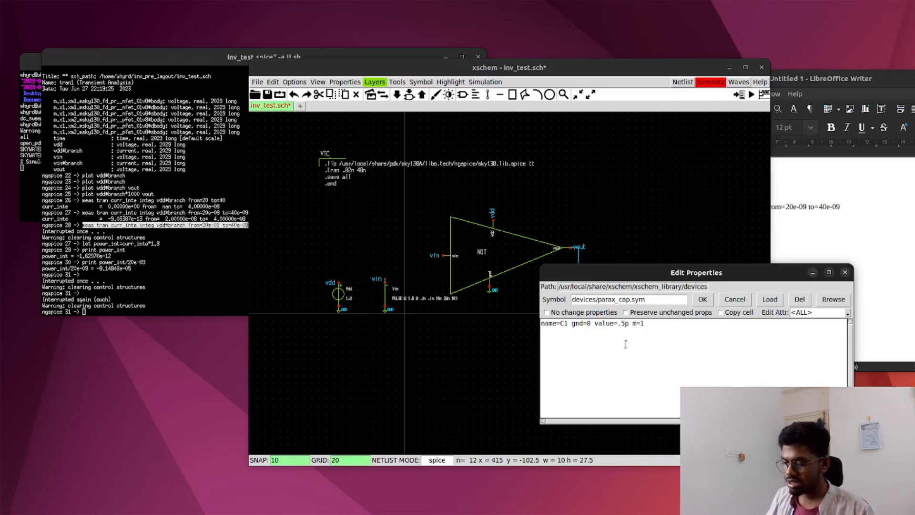
pyautogui.press('BackSpace')
pyautogui.press('BackSpace')
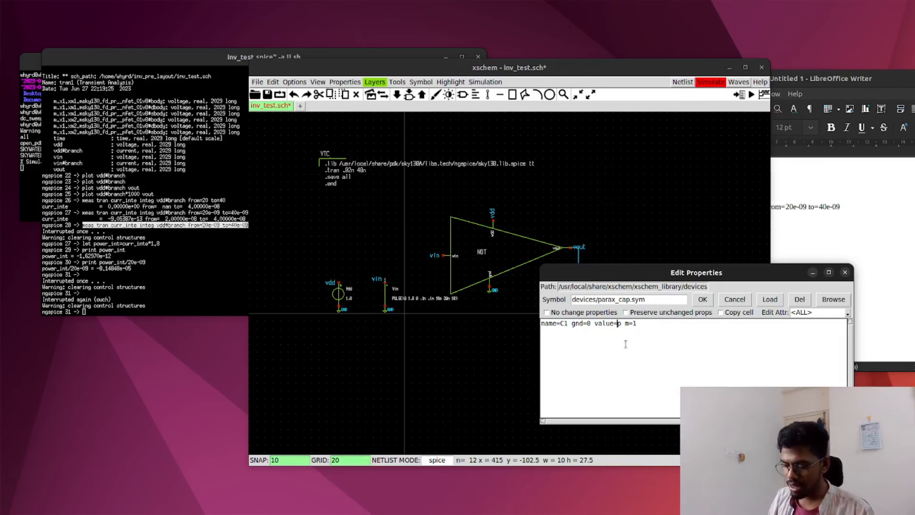
pyautogui.write('.2')
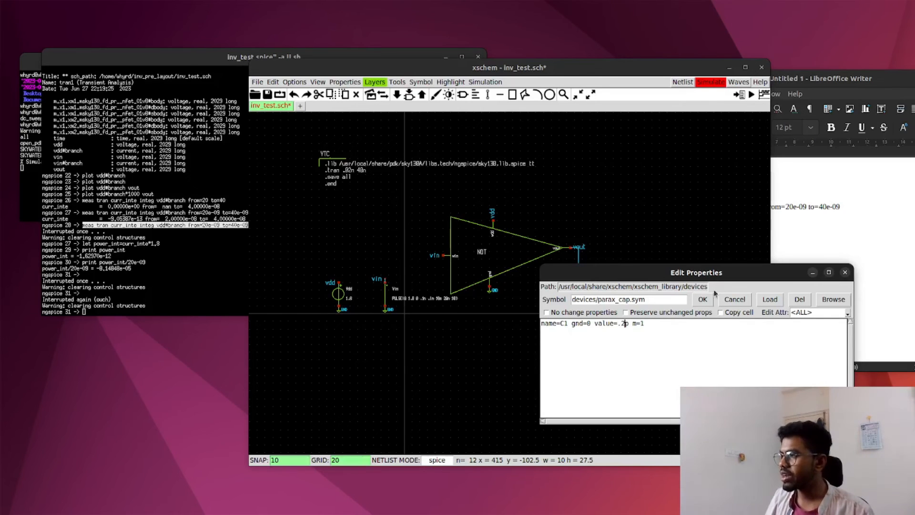
pyautogui.click(703, 299)
# Step: Regenerate and save the inv_test.spice netlist, and close the old ngspice session
pyautogui.click(682, 82)
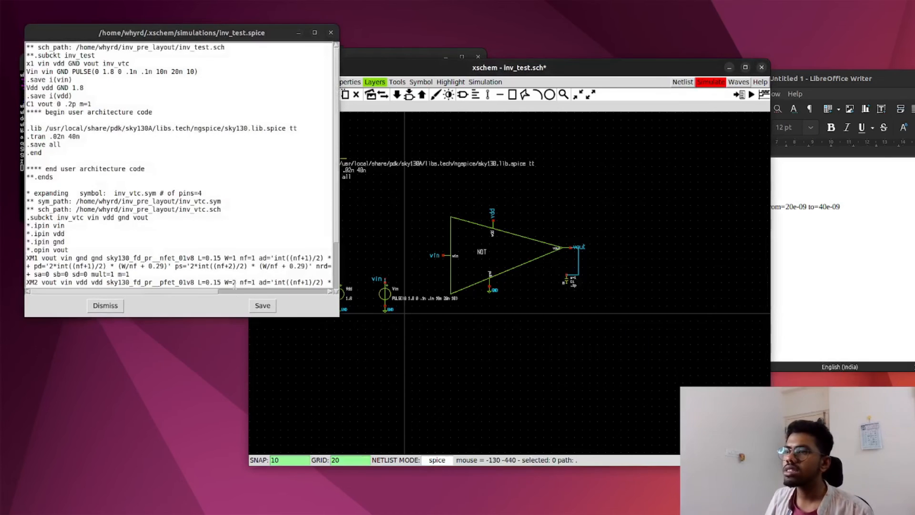
pyautogui.click(263, 305)
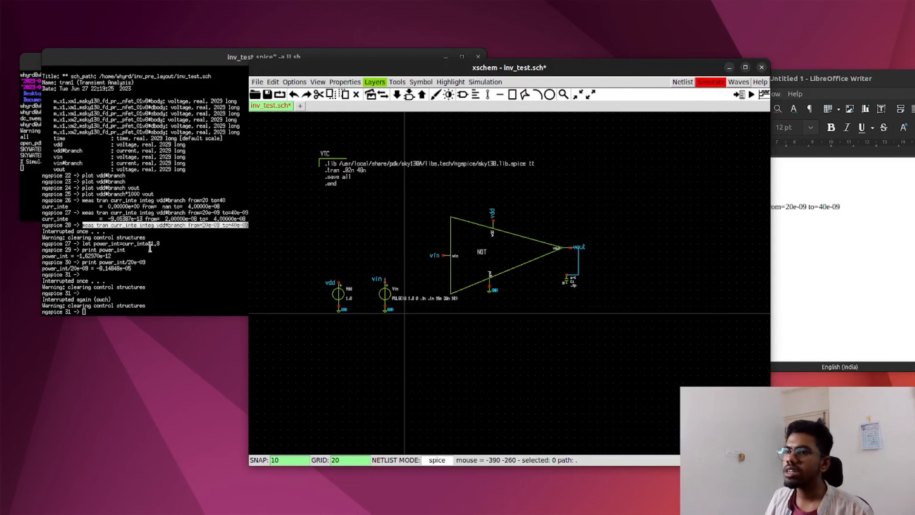
pyautogui.click(143, 178)
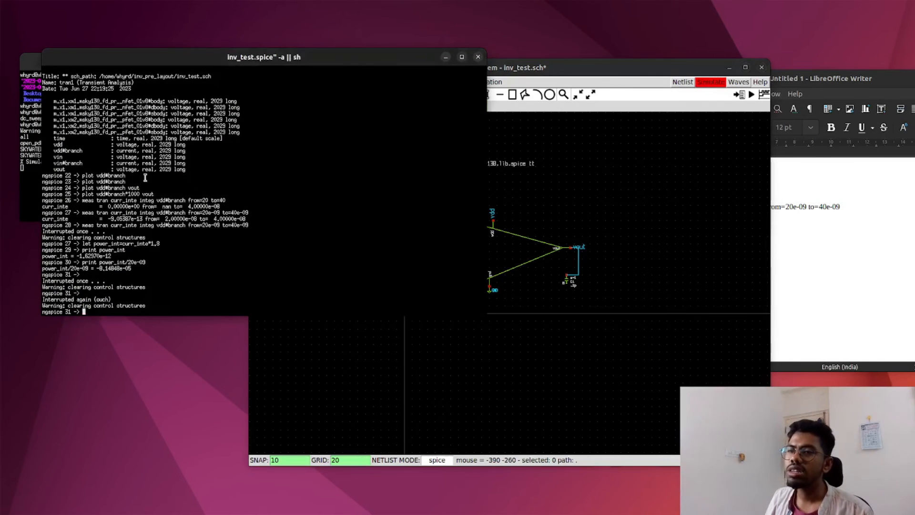
pyautogui.click(478, 57)
# Step: Rerun the simulation and integrate the supply current with "meas tran curr_inte integ vdd#branch from=20e-09 to=40e-09"
pyautogui.click(710, 82)
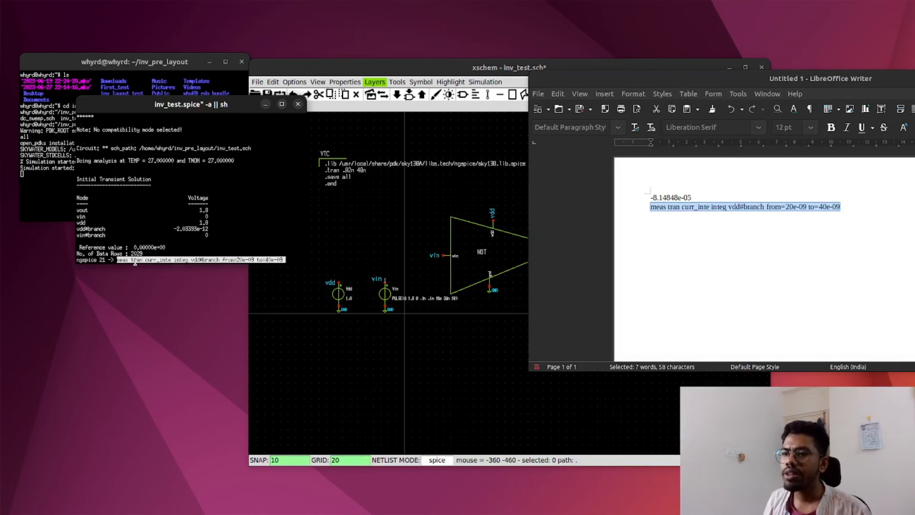
pyautogui.press('Return')
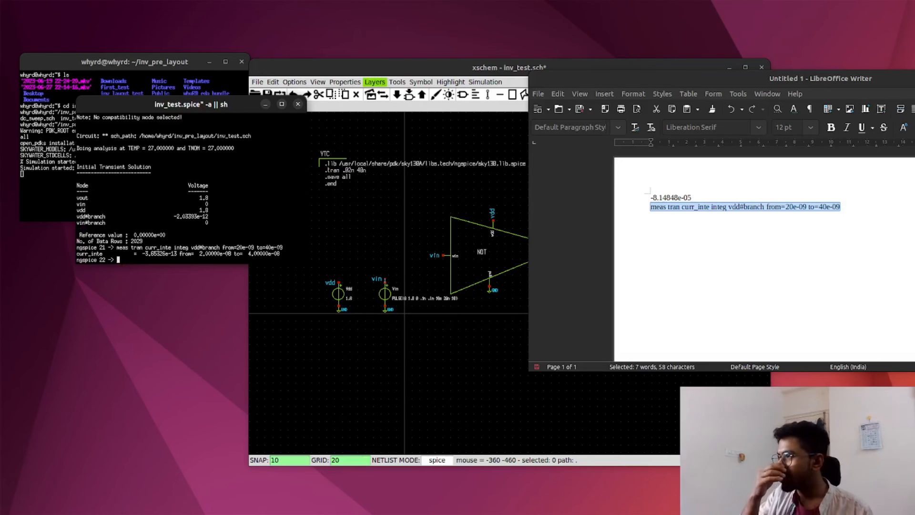
# Step: Print the average power for the changed load in ngspice with "print (curr_inte*1.8)/20e-09"
pyautogui.write('print ')
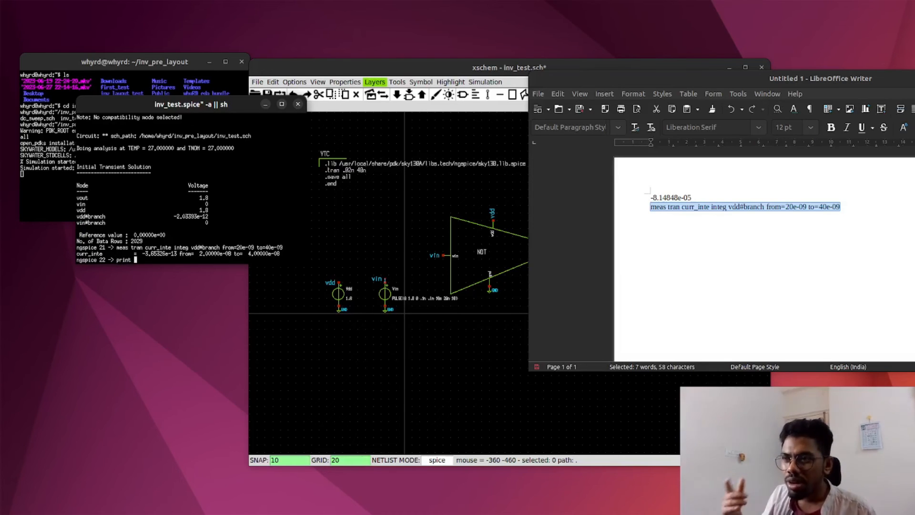
pyautogui.write('c')
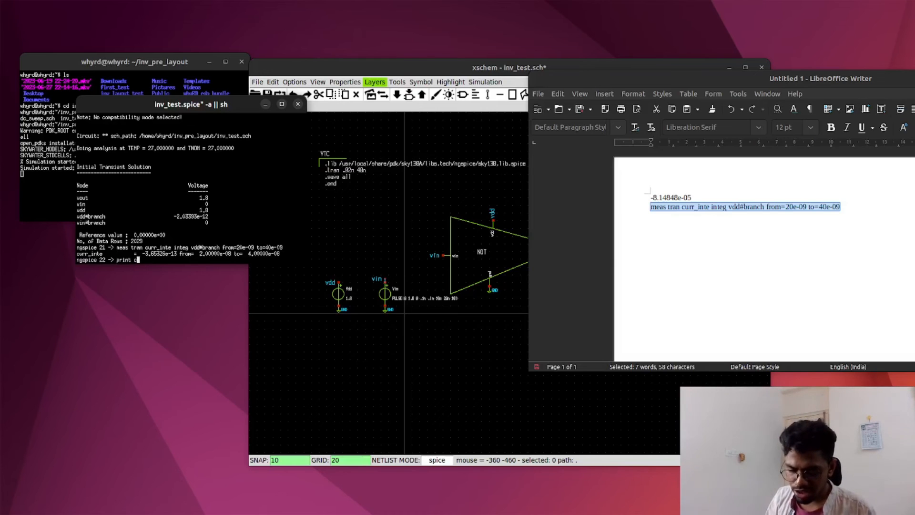
pyautogui.write('urr_inte*1.8')
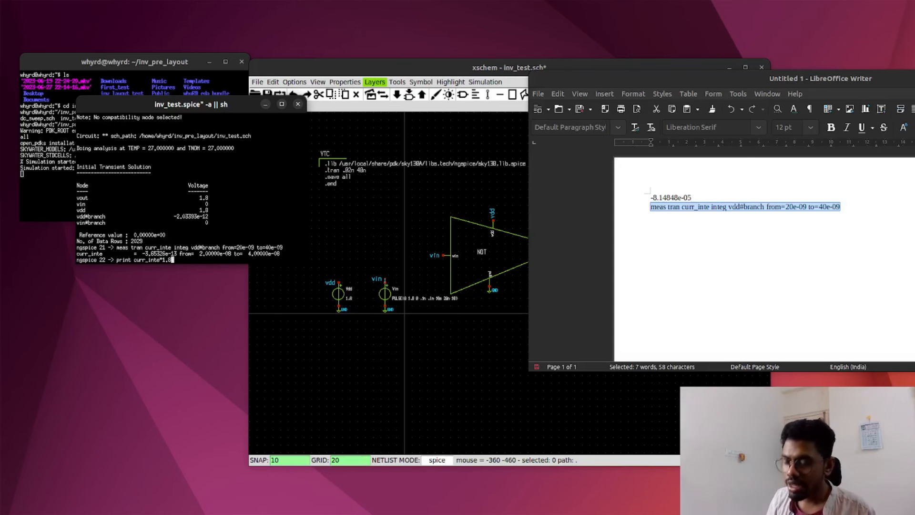
pyautogui.write(')')
pyautogui.press('Left')
pyautogui.press('Left')
pyautogui.press('Left')
pyautogui.press('Left')
pyautogui.press('Left')
pyautogui.press('Left')
pyautogui.press('Left')
pyautogui.press('Left')
pyautogui.press('Left')
pyautogui.press('Left')
pyautogui.press('Left')
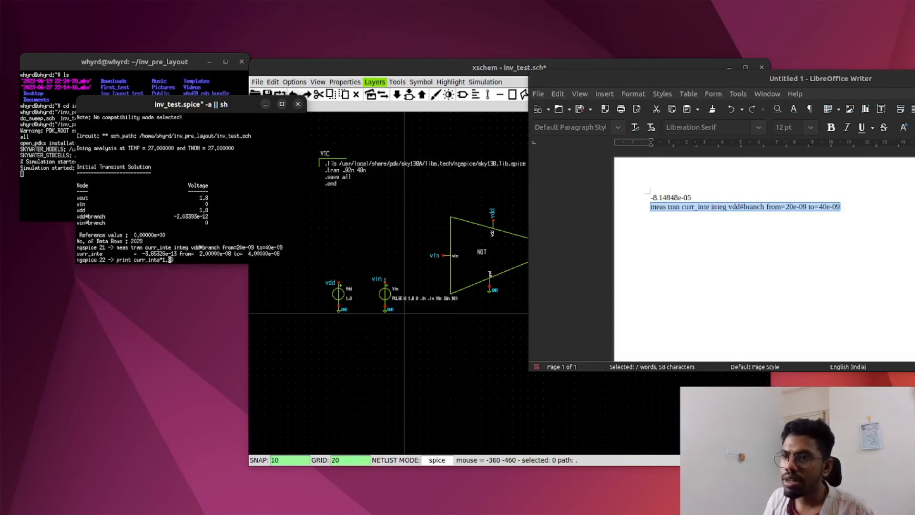
pyautogui.press('Left')
pyautogui.press('Left')
pyautogui.press('Left')
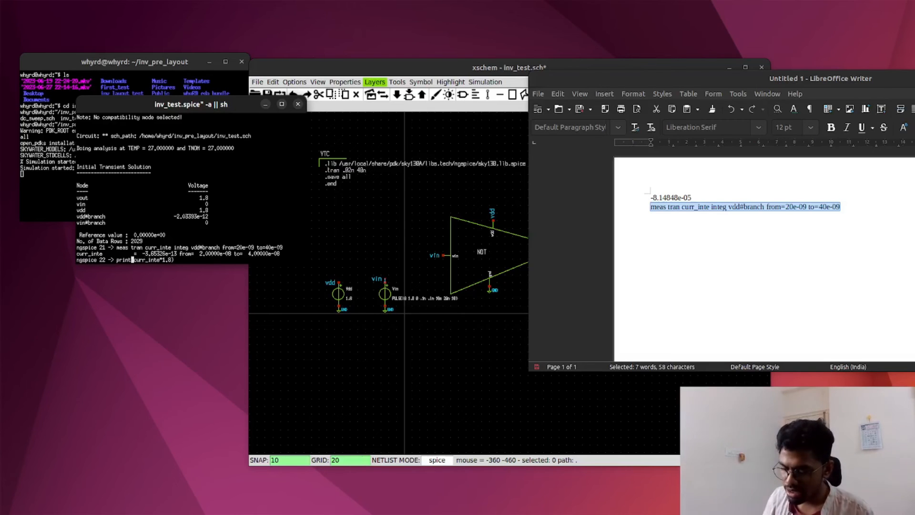
pyautogui.write('(')
pyautogui.press('Right')
pyautogui.press('Right')
pyautogui.press('Right')
pyautogui.press('Right')
pyautogui.press('Right')
pyautogui.press('Right')
pyautogui.press('Right')
pyautogui.press('Right')
pyautogui.press('Right')
pyautogui.press('Right')
pyautogui.press('Right')
pyautogui.press('Right')
pyautogui.press('Right')
pyautogui.press('Right')
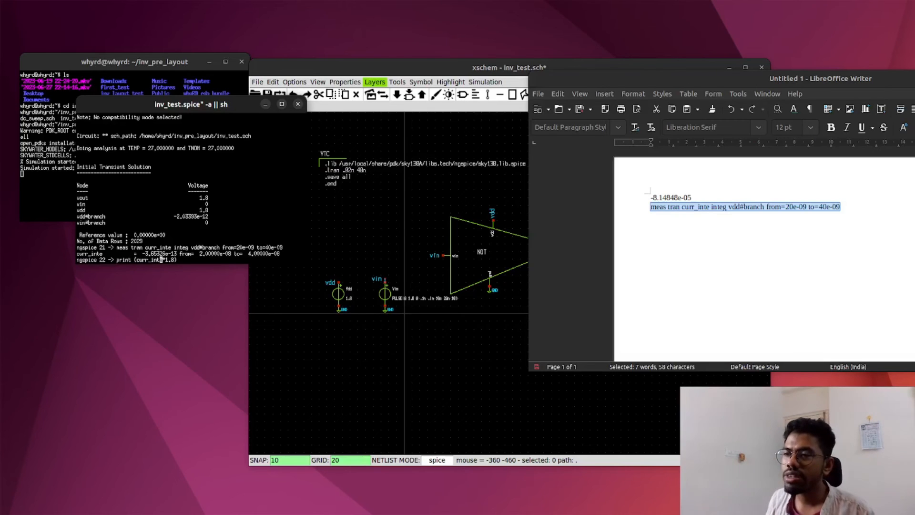
pyautogui.write('/20e-09')
pyautogui.press('Return')
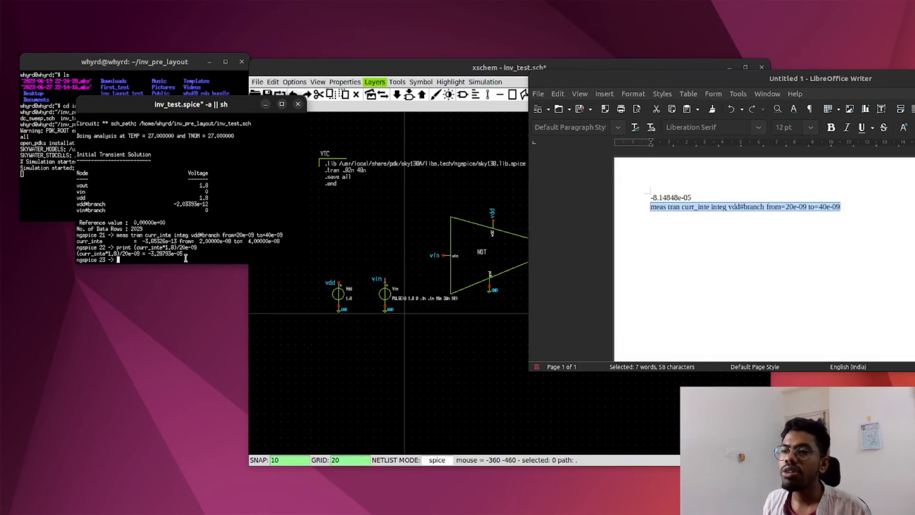
# Step: Review the new average power result beside the testbench schematic and highlight the 1.8 factor in the print command
pyautogui.moveTo(186, 255)
pyautogui.mouseDown()
pyautogui.moveTo(148, 257)
pyautogui.moveTo(186, 254)
pyautogui.mouseUp()
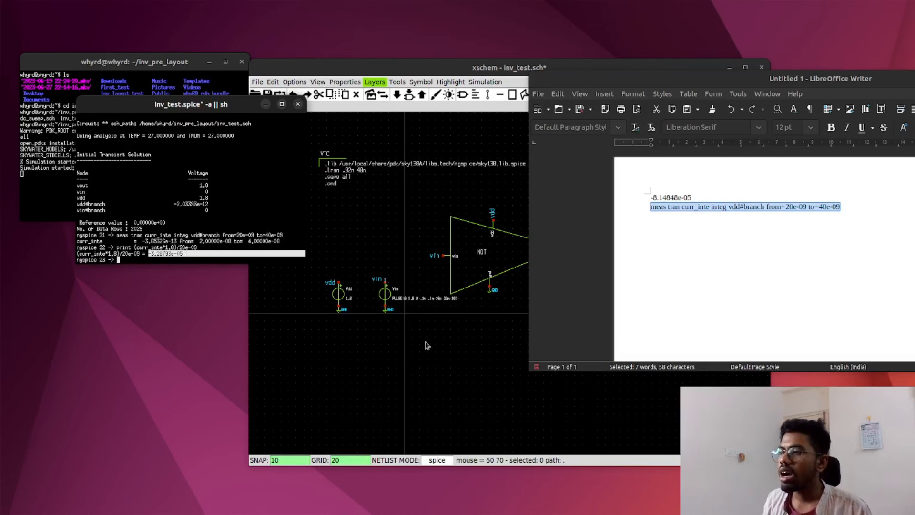
pyautogui.click(380, 113)
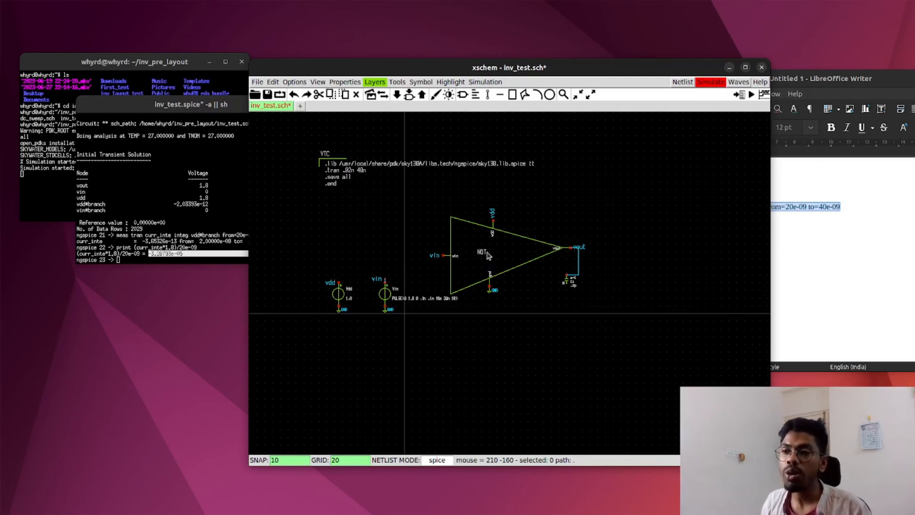
pyautogui.moveTo(380, 67); pyautogui.dragTo(452, 67)
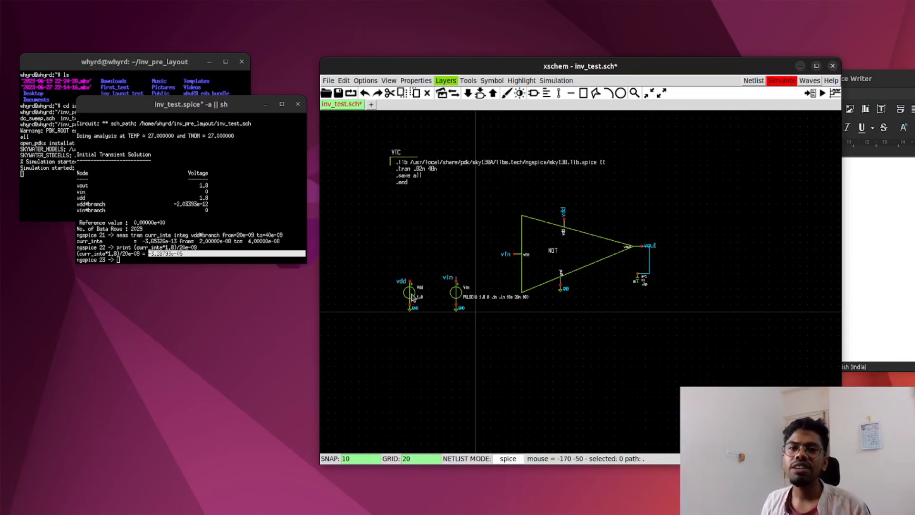
pyautogui.doubleClick(169, 248)
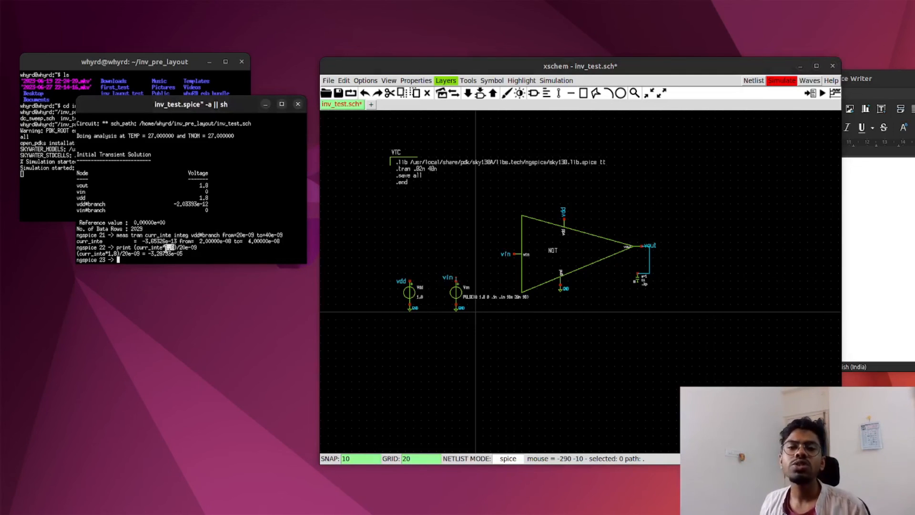